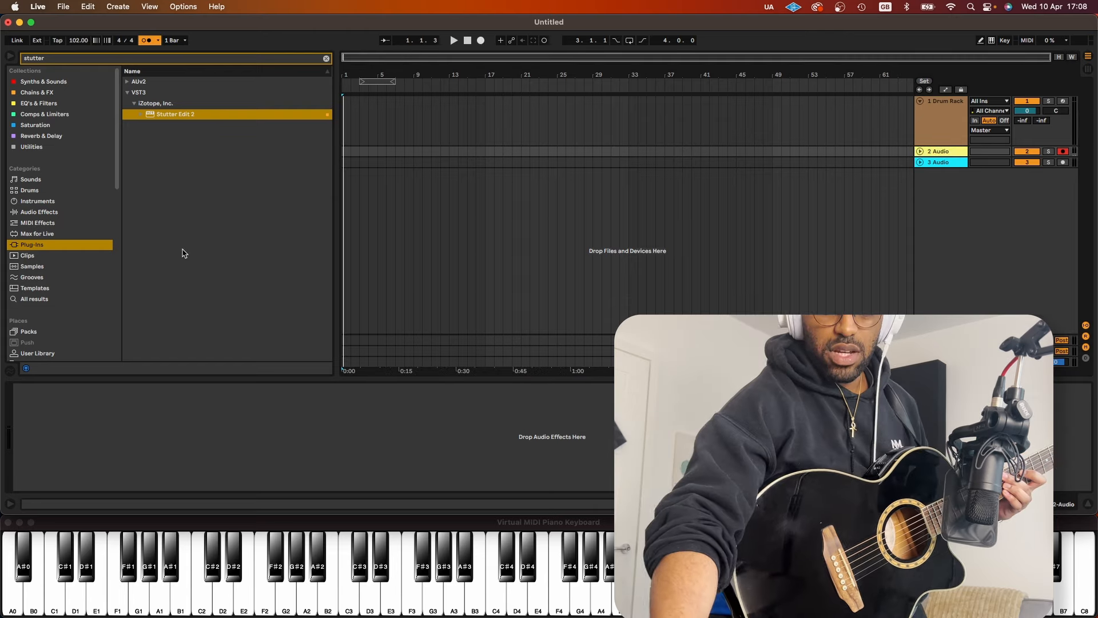
# Step: Record an eight-bar guitar take on the 2 Audio track and copy its clip onto a new audio track below
pyautogui.press('F9')
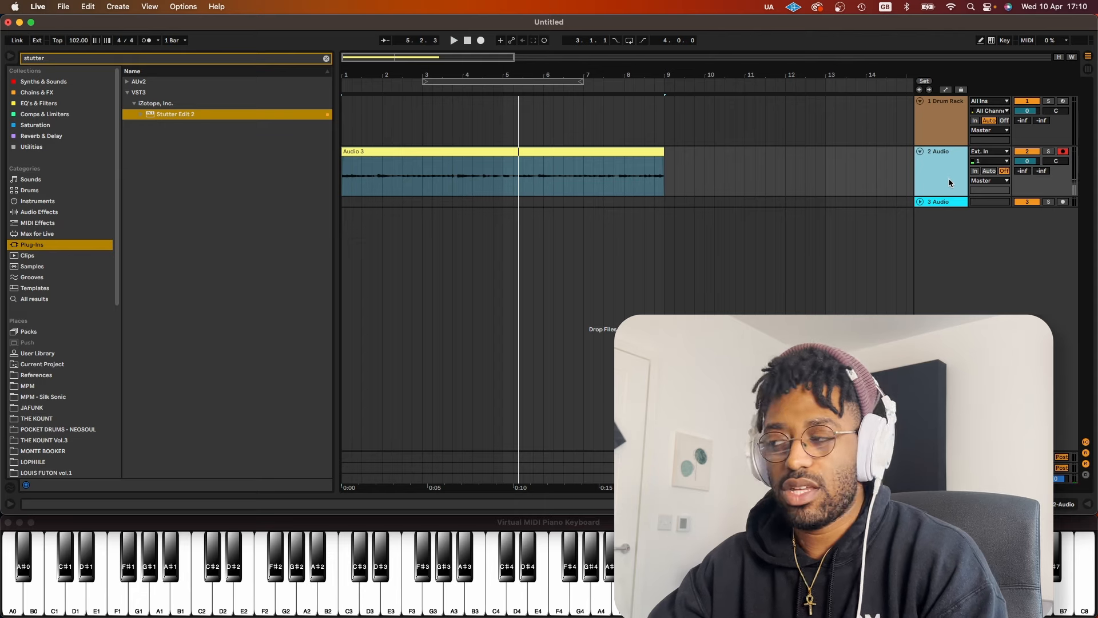
pyautogui.press('super+d')
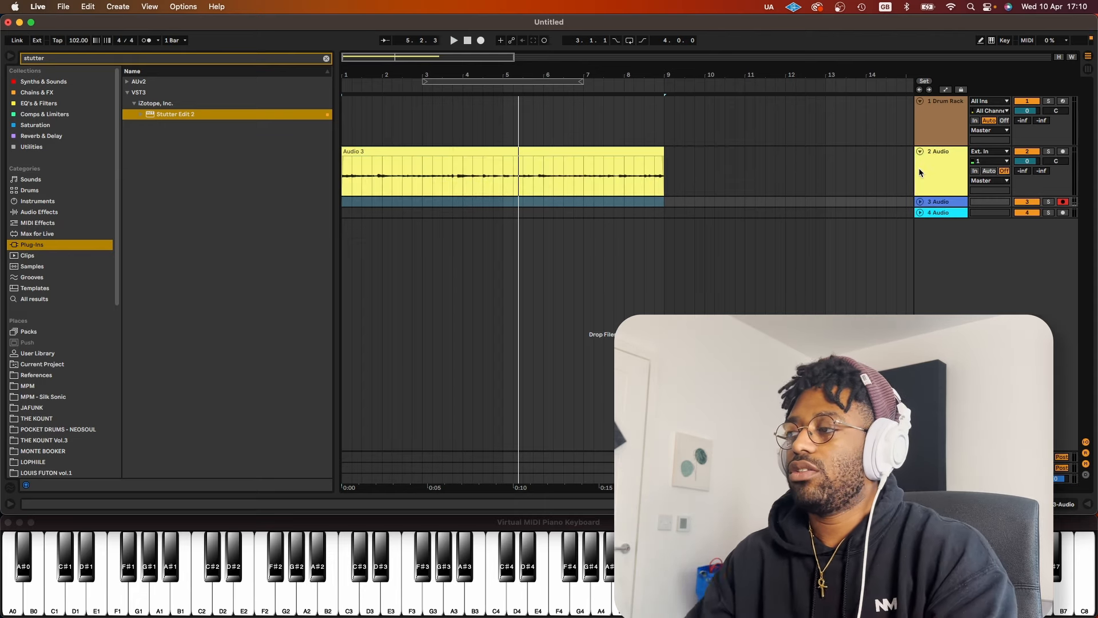
pyautogui.click(920, 202)
pyautogui.moveTo(576, 152); pyautogui.dragTo(570, 213)
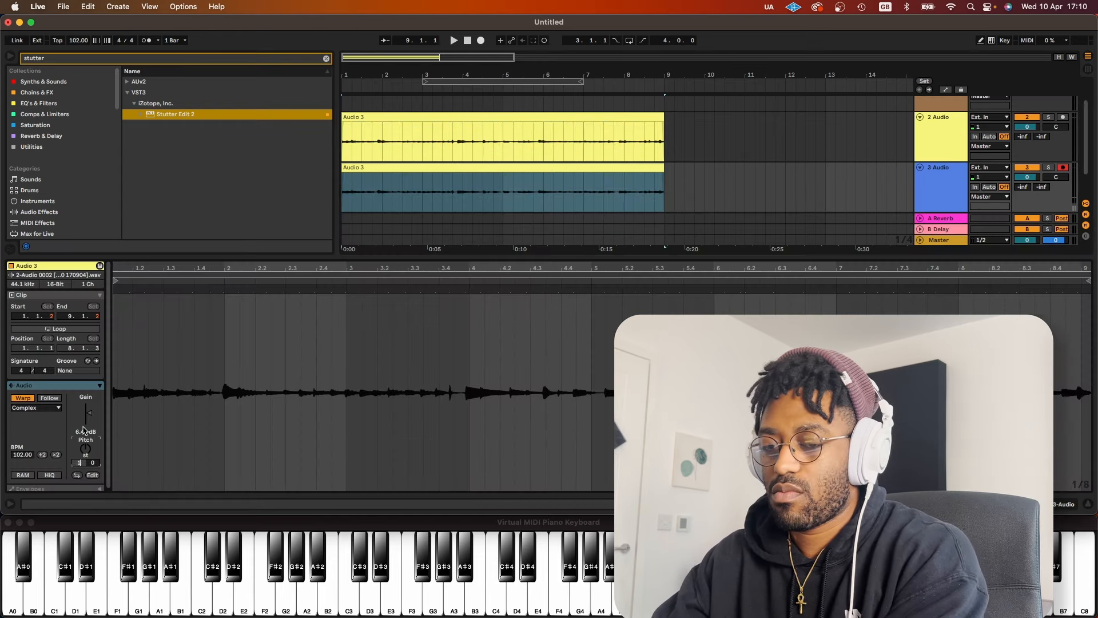
# Step: Set the copied clip's pitch to +12 semitones and lower the 3 Audio track volume to -2.0 dB during playback
pyautogui.press('space')
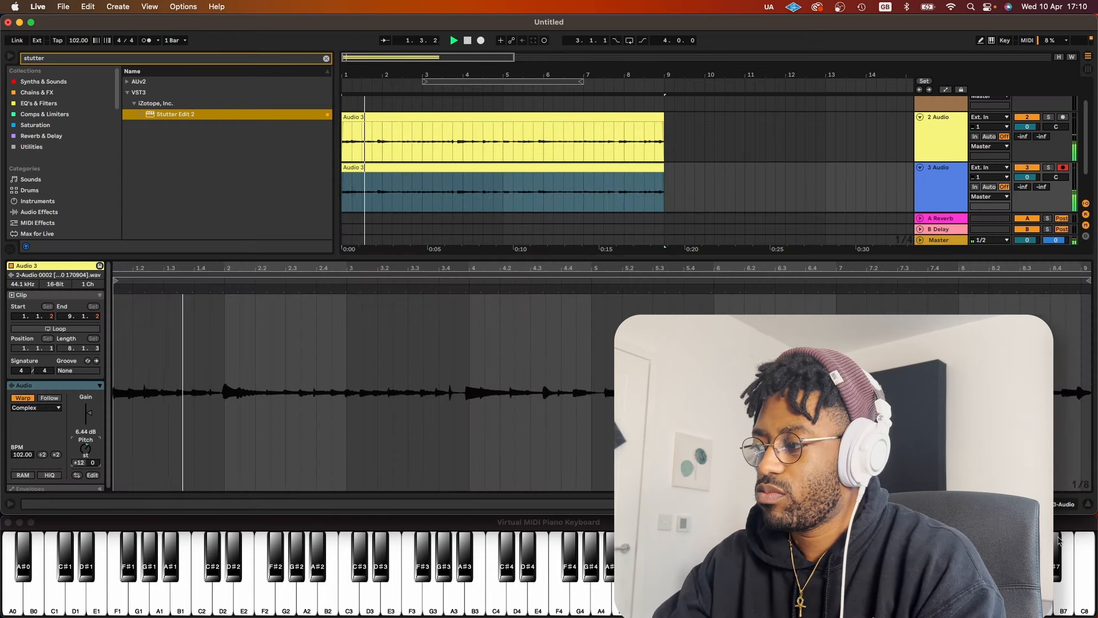
pyautogui.click(1089, 505)
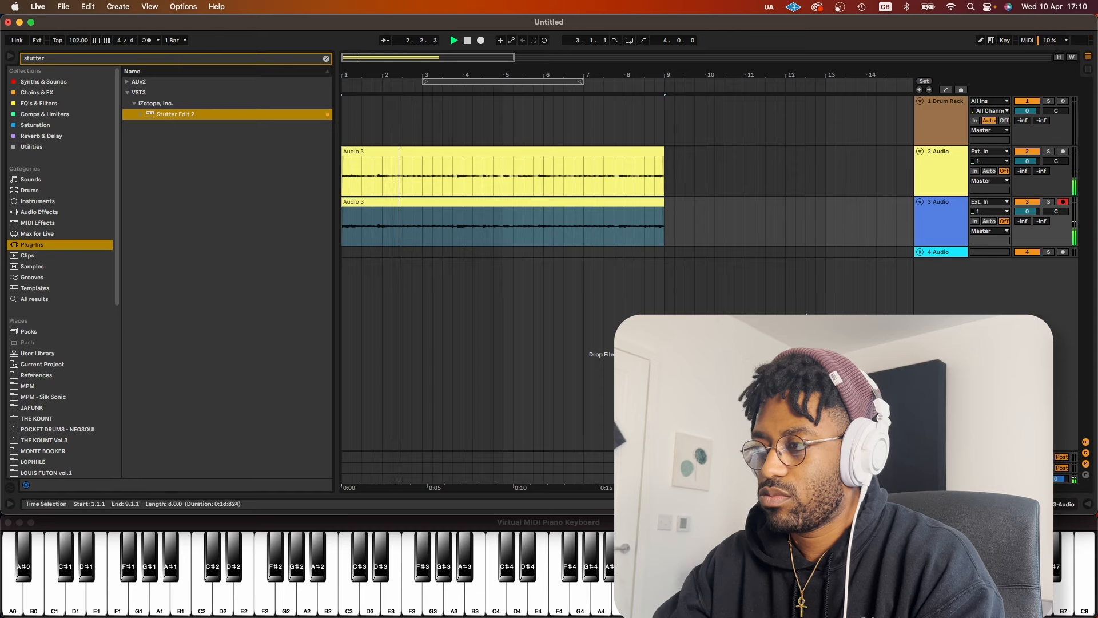
pyautogui.moveTo(1028, 211); pyautogui.dragTo(1027, 217)
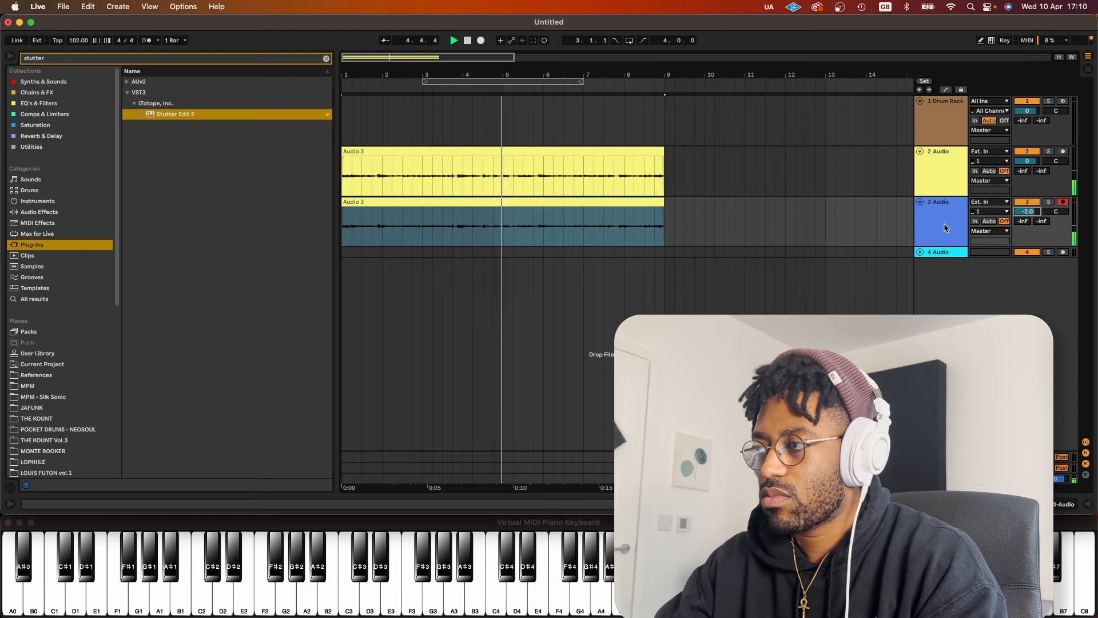
pyautogui.press('space')
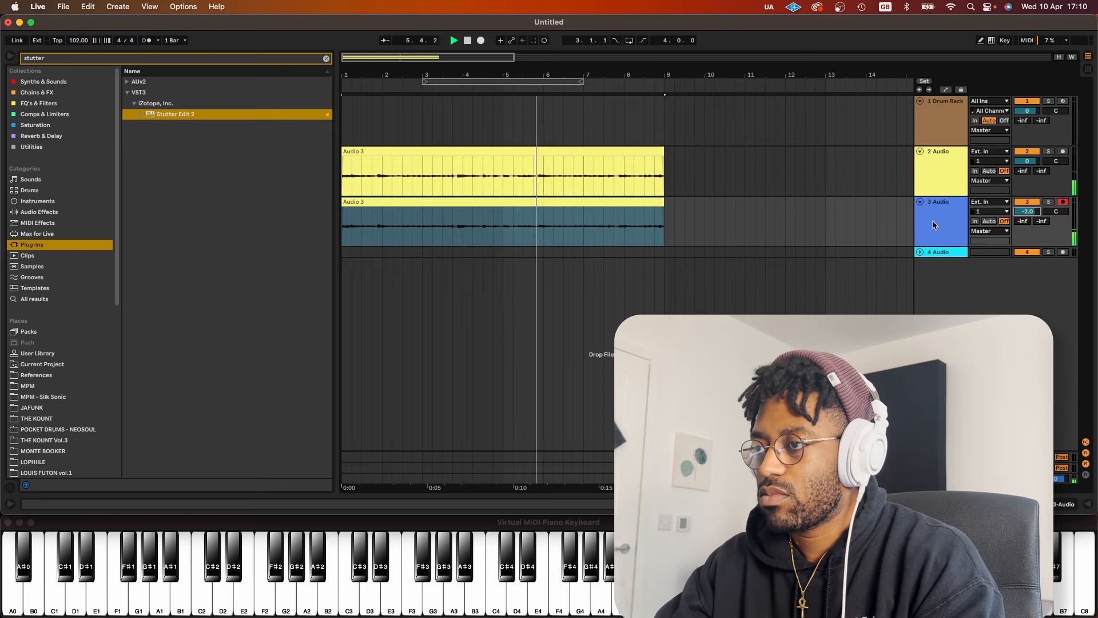
# Step: Add another audio track below 3 Audio and copy the guitar clip onto it
pyautogui.click(938, 207)
pyautogui.press('super+t')
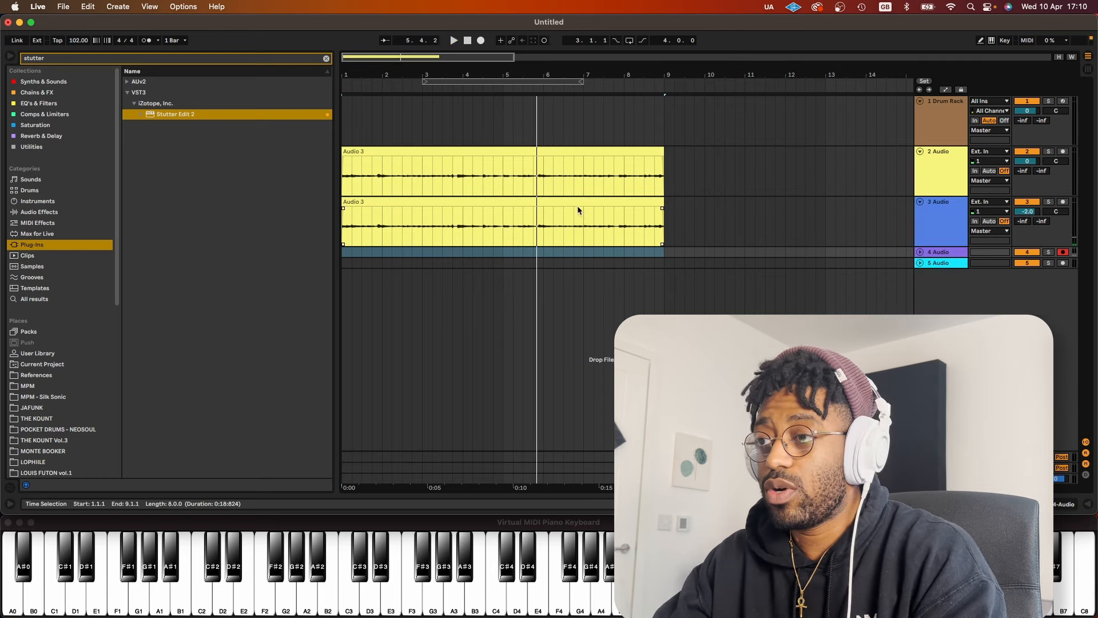
pyautogui.moveTo(578, 203); pyautogui.dragTo(555, 254)
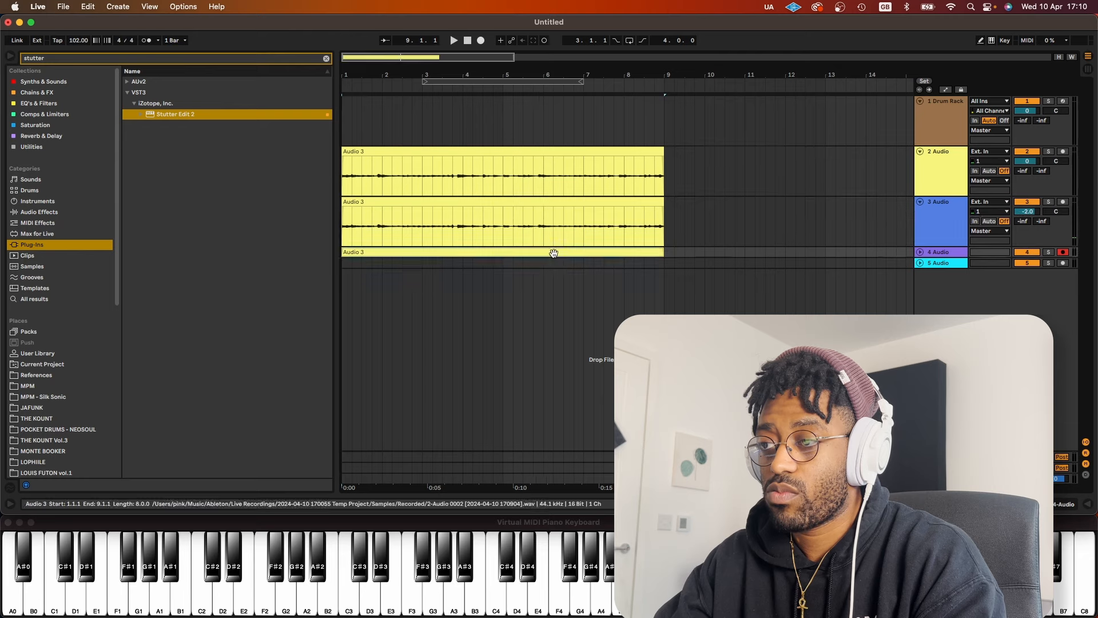
# Step: Set the pitch of the guitar clip on the 4 Audio track to -12 semitones and start playback
pyautogui.doubleClick(554, 252)
pyautogui.press('space')
pyautogui.press('space')
pyautogui.click(85, 450)
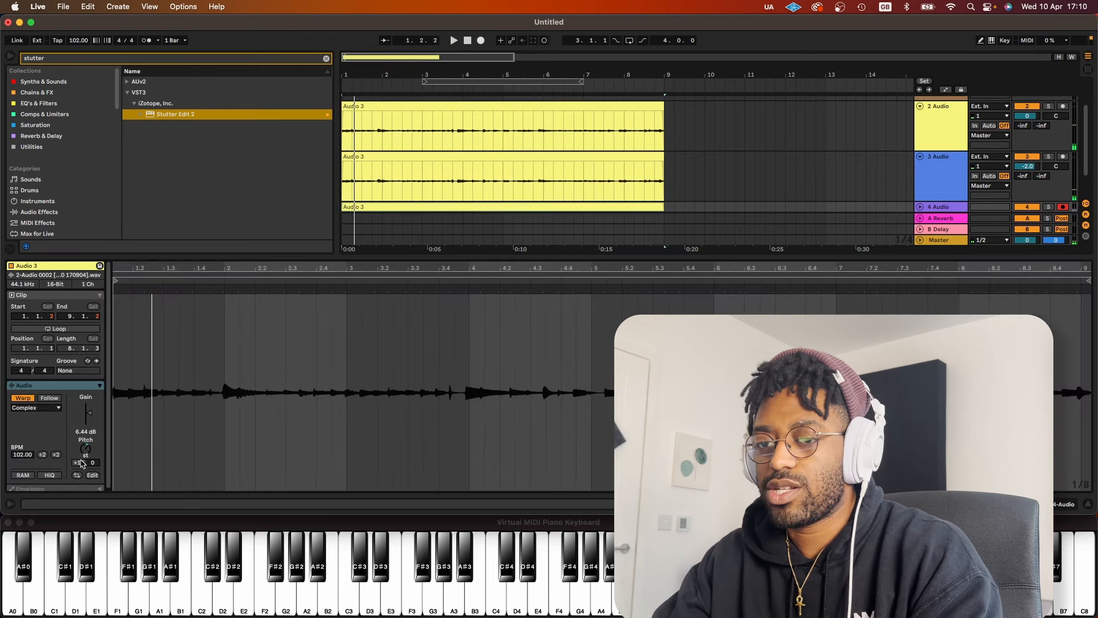
pyautogui.write('-12')
pyautogui.press('Return')
pyautogui.press('space')
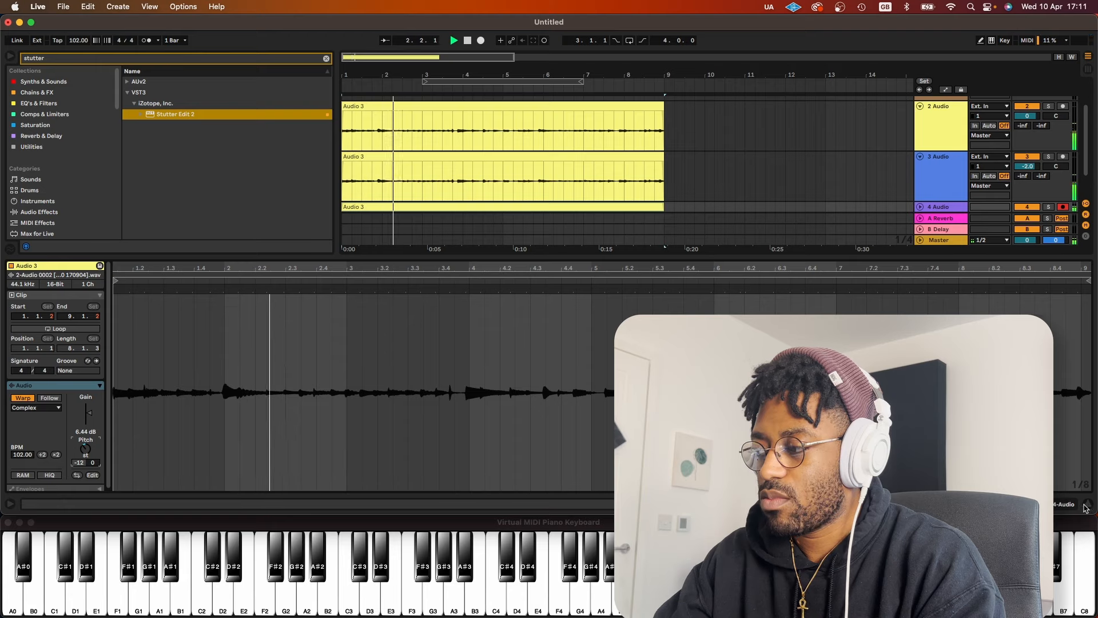
# Step: Unfold the 4 Audio track and lower its volume to -11.6 dB
pyautogui.press('super+alt+l')
pyautogui.click(920, 252)
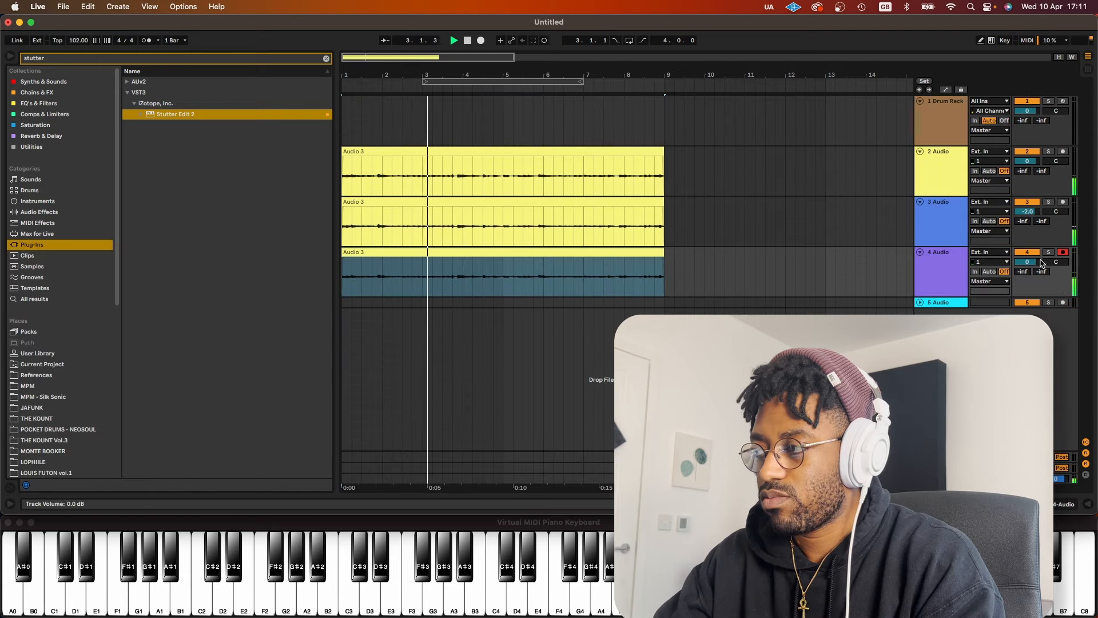
pyautogui.moveTo(1028, 262); pyautogui.dragTo(1028, 265)
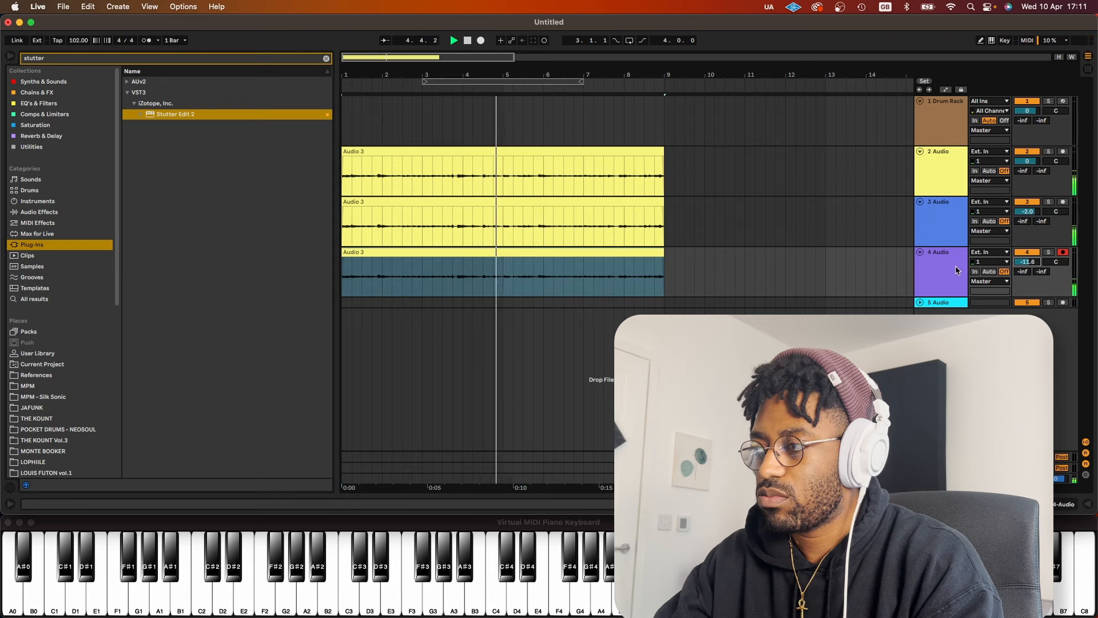
pyautogui.press('space')
# Step: Play back the three layered guitar tracks with the metronome on
pyautogui.press('space')
pyautogui.press('space')
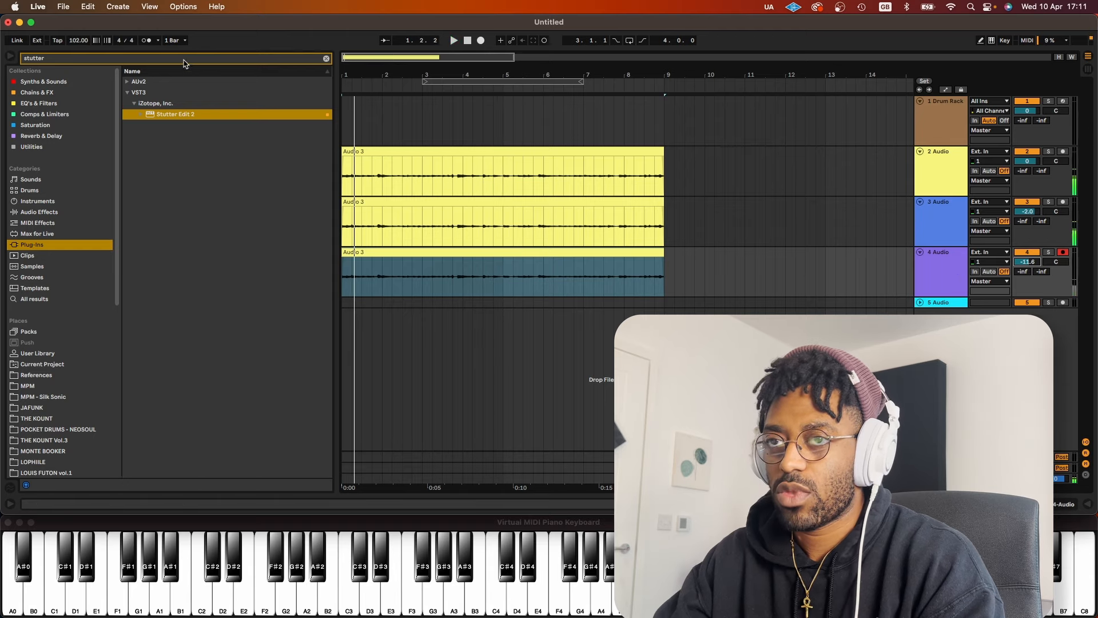
pyautogui.click(147, 41)
pyautogui.press('space')
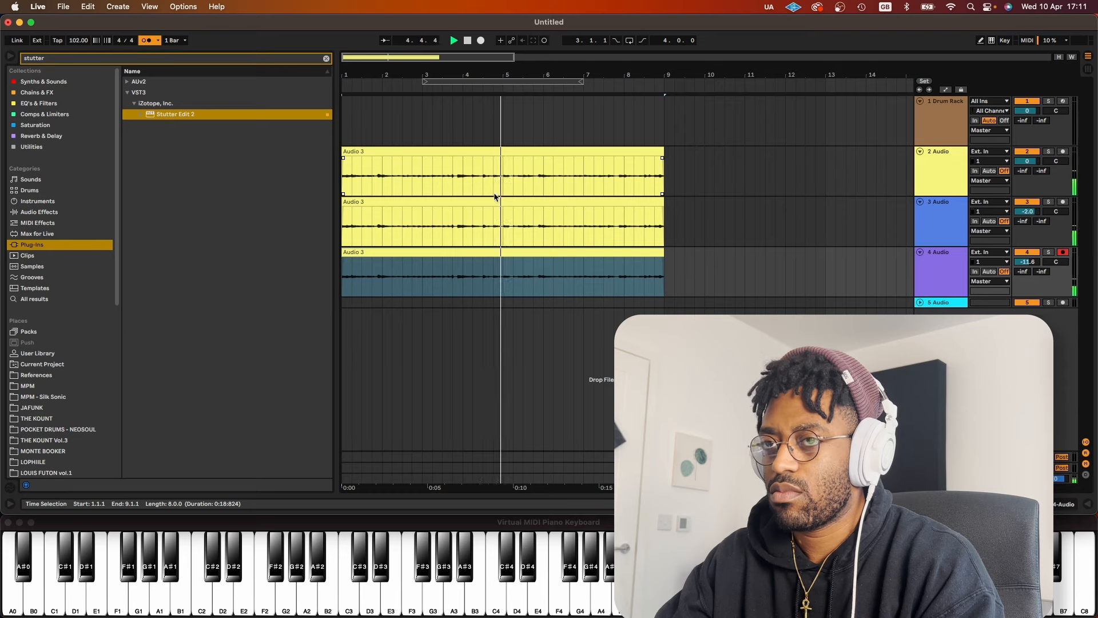
# Step: Select and fold the three guitar tracks from 2 Audio to 4 Audio, and combine them into one group
pyautogui.click(954, 275)
pyautogui.keyDown('shift'); pyautogui.click(964, 187); pyautogui.keyUp('shift')
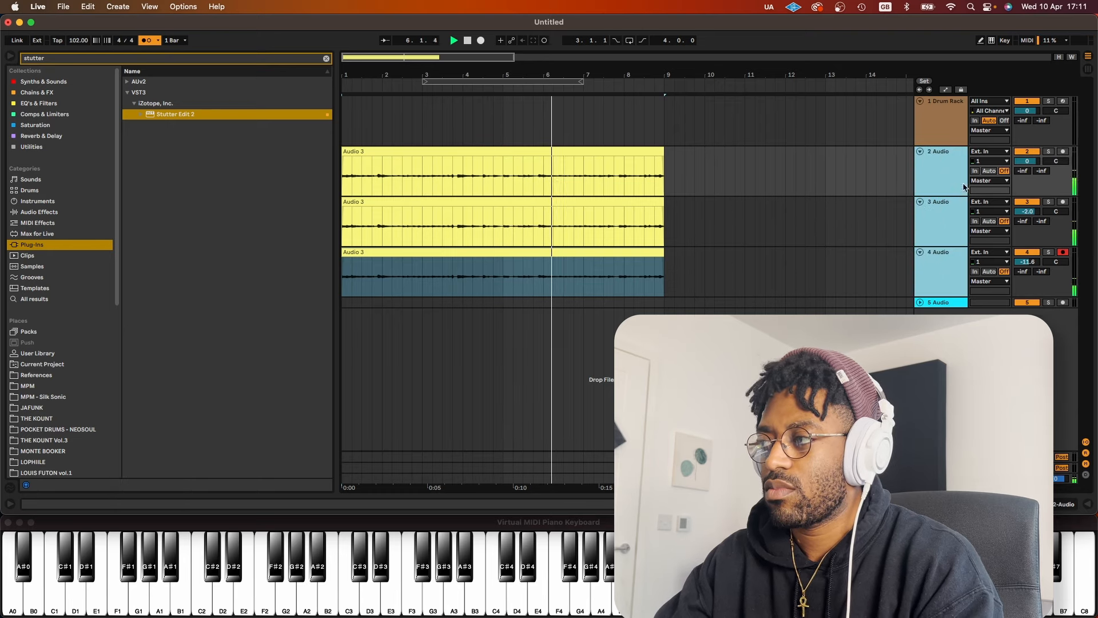
pyautogui.click(921, 152)
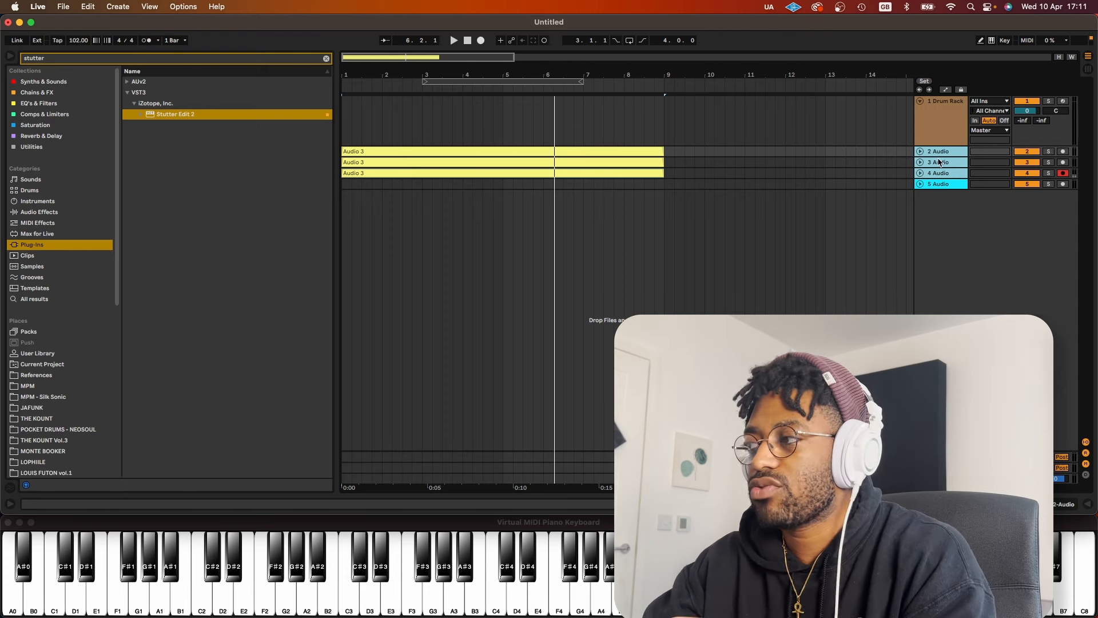
pyautogui.press('super+g')
# Step: Search the plug-ins for "rc-20" and load the VST version of RC-20 Retro Color onto the guitar group
pyautogui.click(325, 59)
pyautogui.write('rc-20')
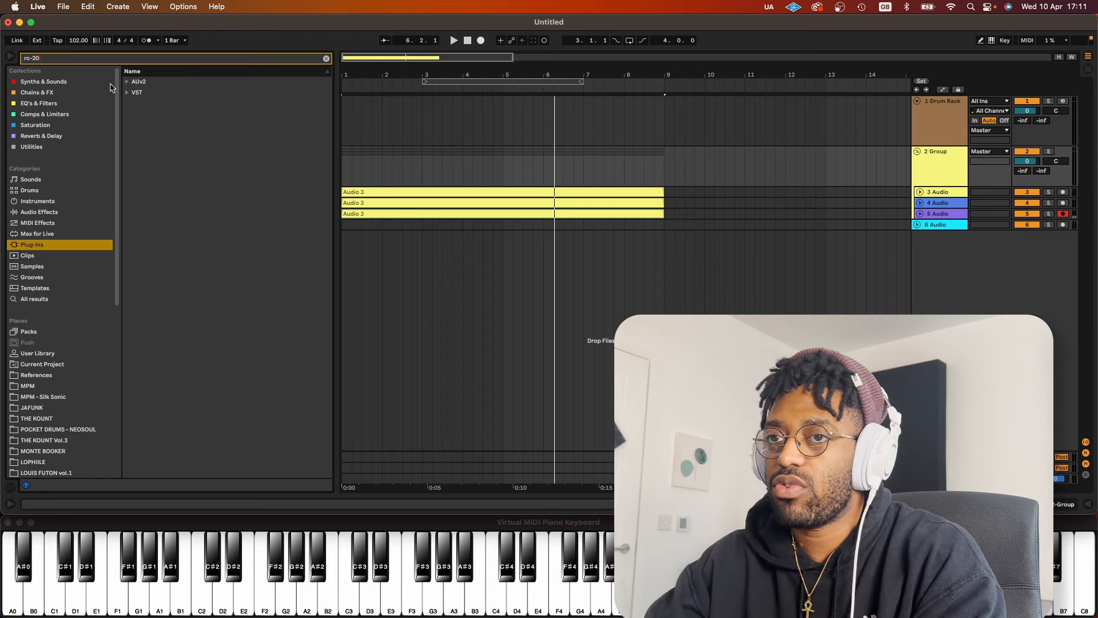
pyautogui.click(127, 92)
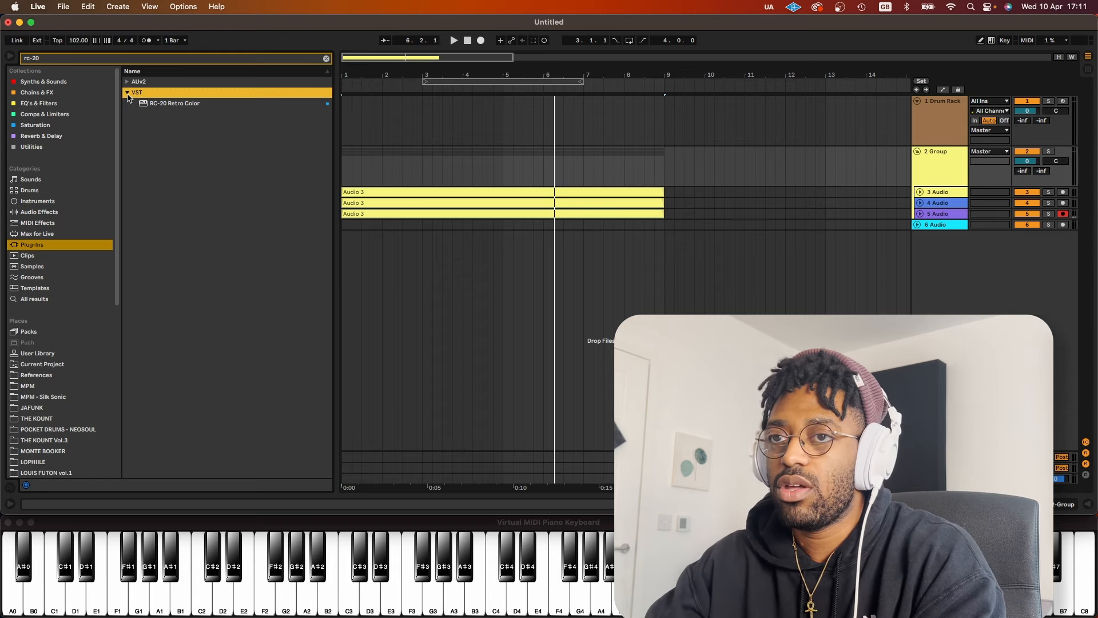
pyautogui.moveTo(146, 106); pyautogui.dragTo(805, 117)
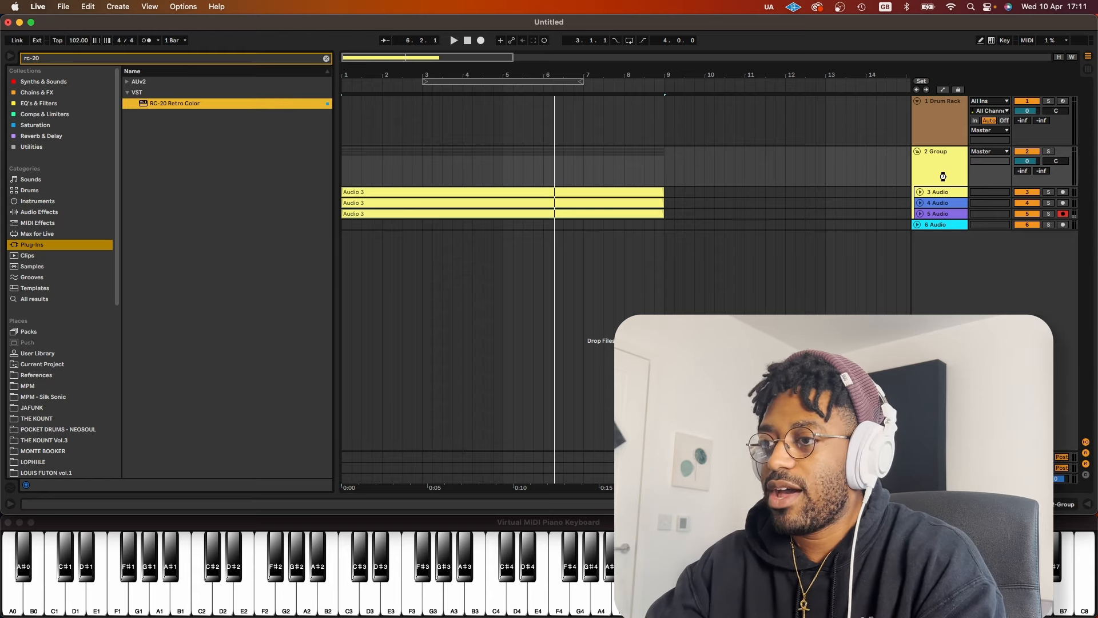
pyautogui.moveTo(943, 177); pyautogui.dragTo(760, 167)
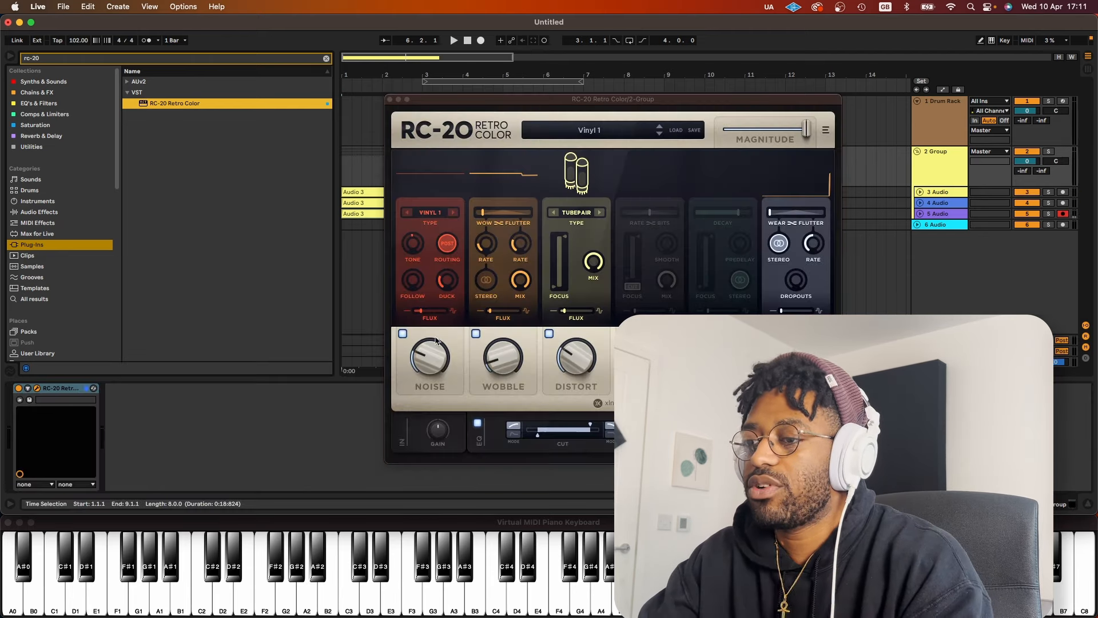
# Step: Lower the Noise amount in RC-20 Retro Color to 4% during playback and switch the Noise module off
pyautogui.press('space')
pyautogui.moveTo(436, 340); pyautogui.dragTo(415, 405)
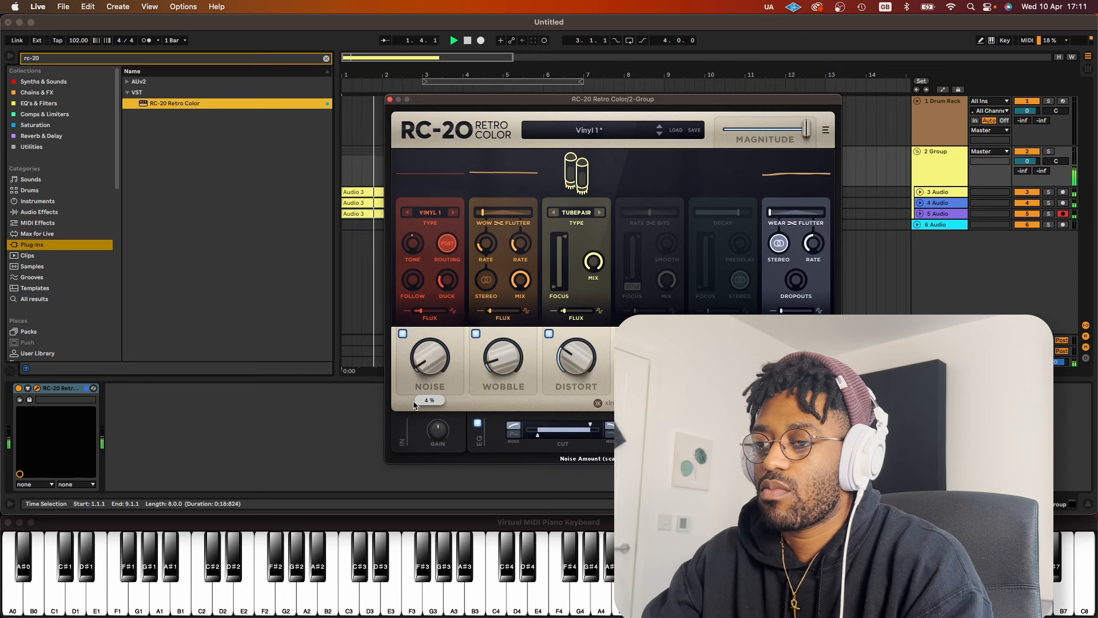
pyautogui.click(402, 333)
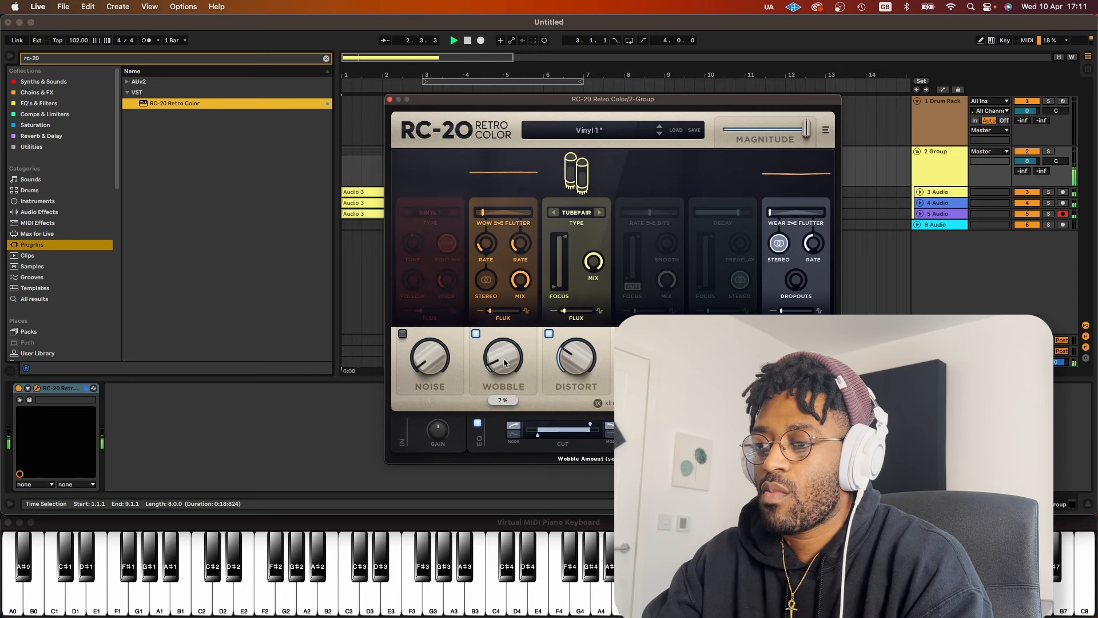
# Step: Fine-tune the RC-20 Wobble amount, reduce Distort slightly, and close the plug-in window
pyautogui.moveTo(501, 353); pyautogui.dragTo(494, 352)
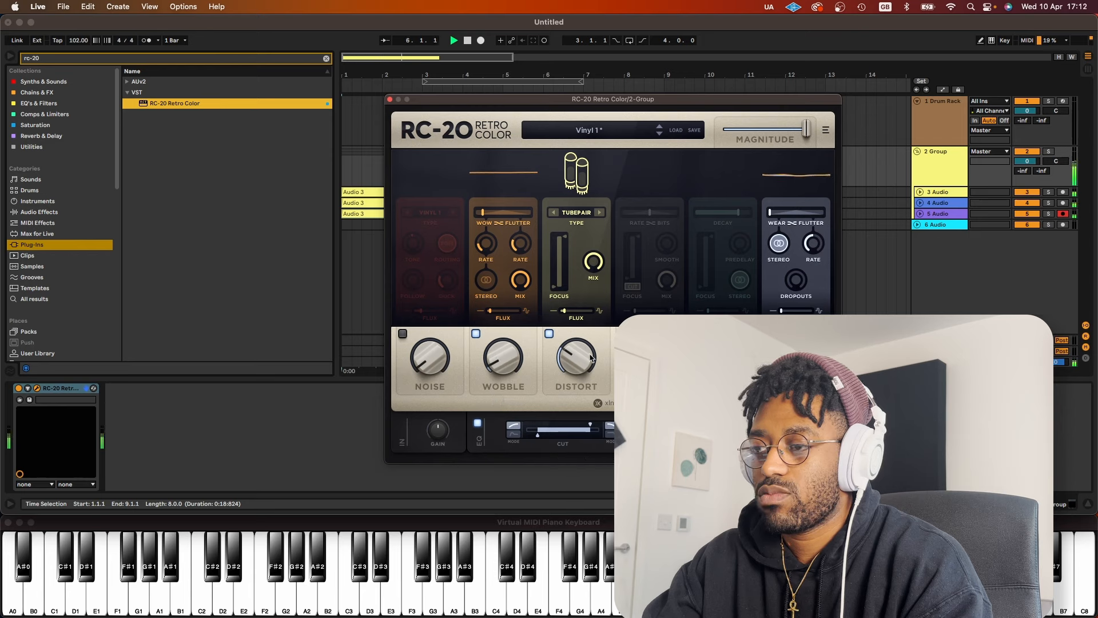
pyautogui.moveTo(569, 353)
pyautogui.moveTo(568, 356); pyautogui.dragTo(564, 357)
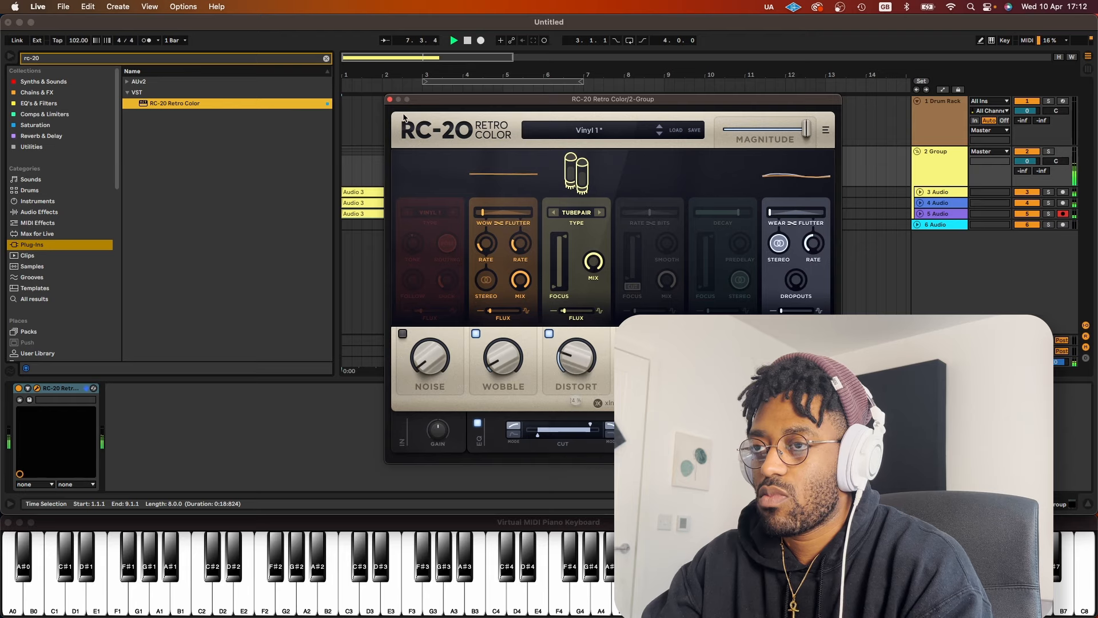
pyautogui.click(389, 100)
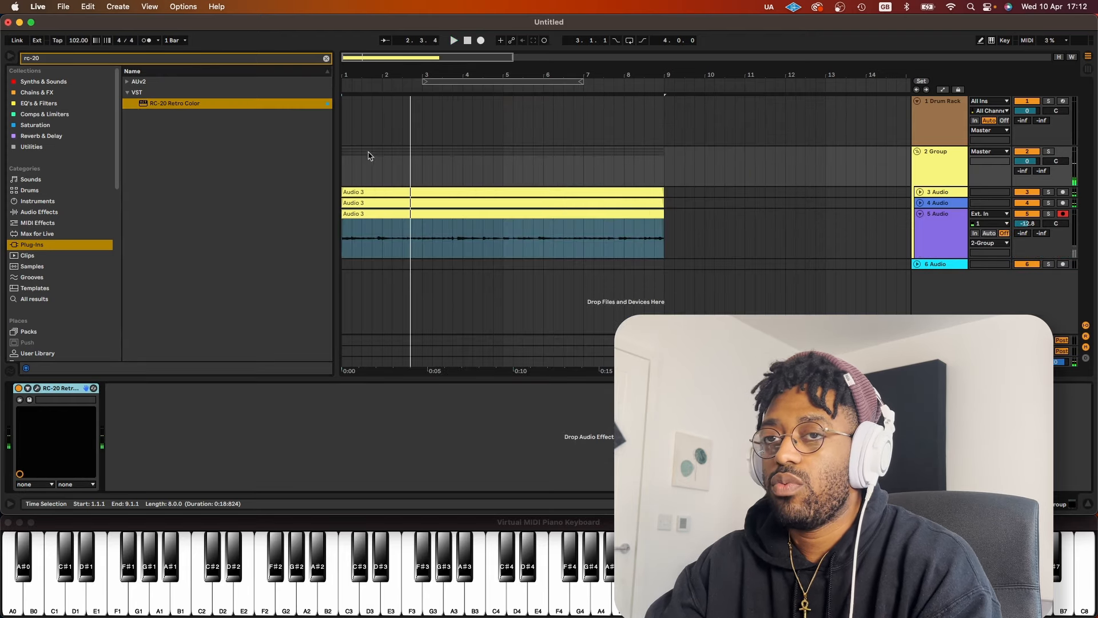
# Step: Find the Varispeed 3.1 .adv preset by searching all results for "varisp", load it onto the guitar group, and raise it to 3 semitones
pyautogui.press('super+f')
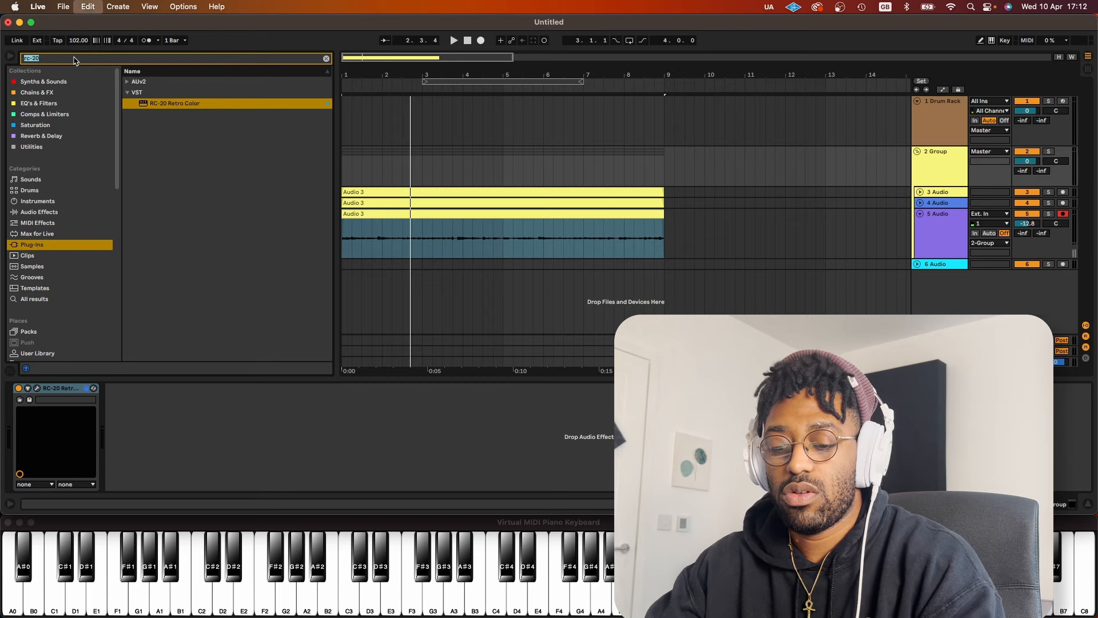
pyautogui.write('varisp')
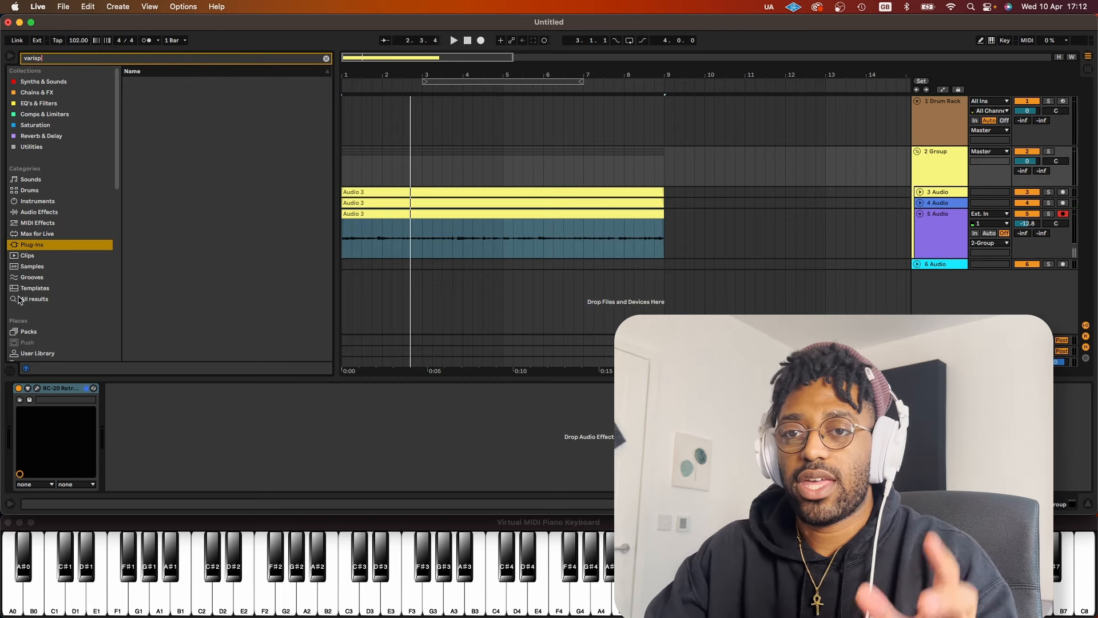
pyautogui.click(46, 298)
pyautogui.doubleClick(195, 92)
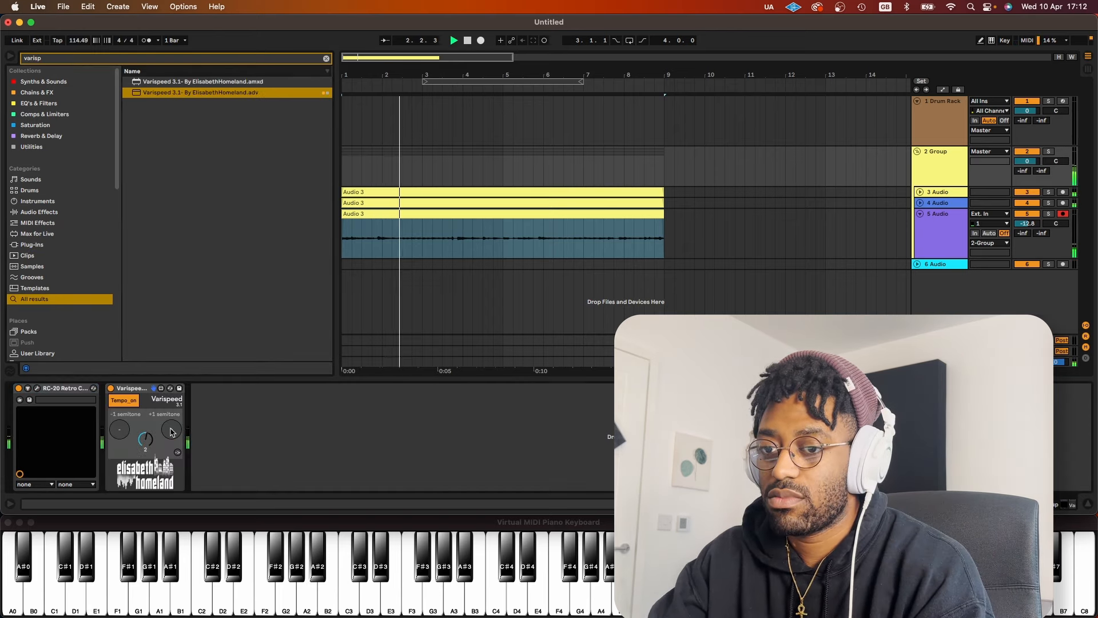
pyautogui.press('space')
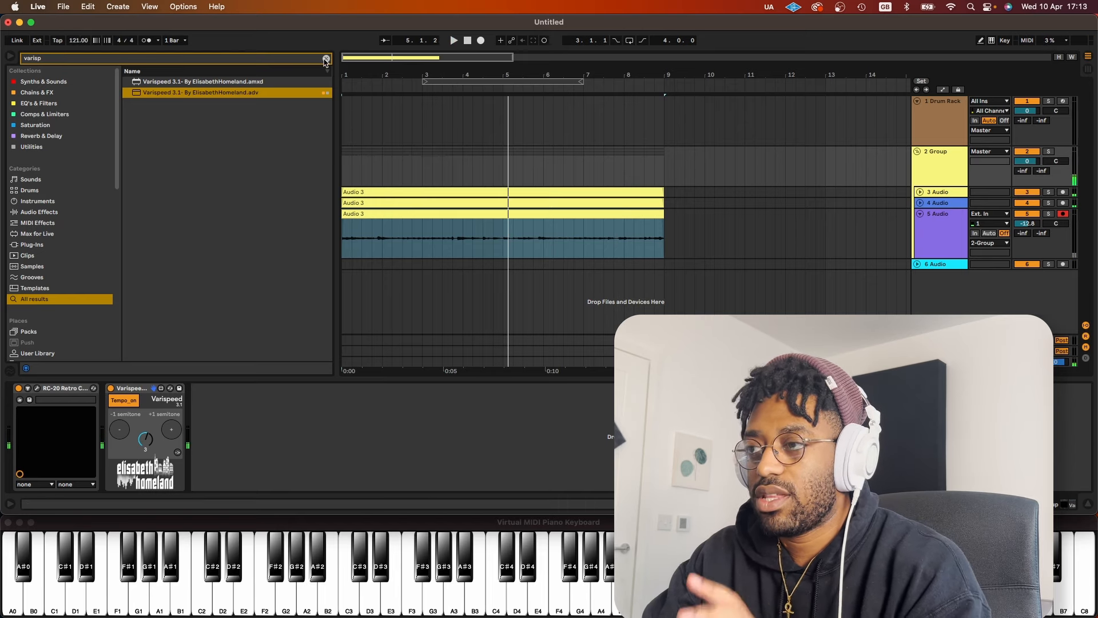
# Step: Search Synths & Sounds for "grand", load Grand Piano Single Sample onto a new track, and clear the search
pyautogui.click(325, 59)
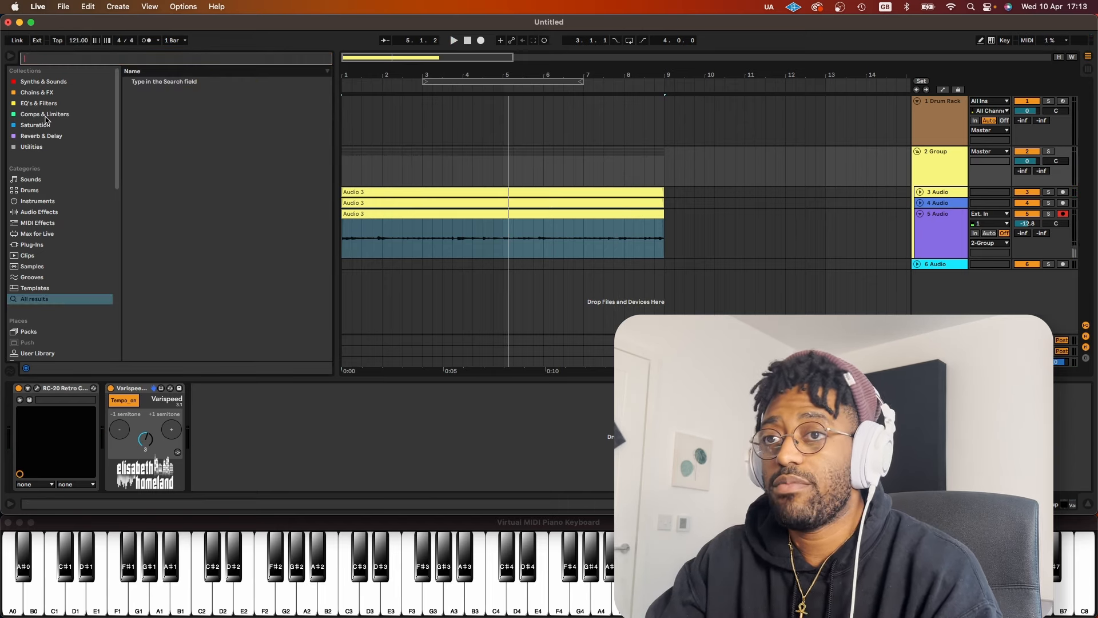
pyautogui.press('super+s')
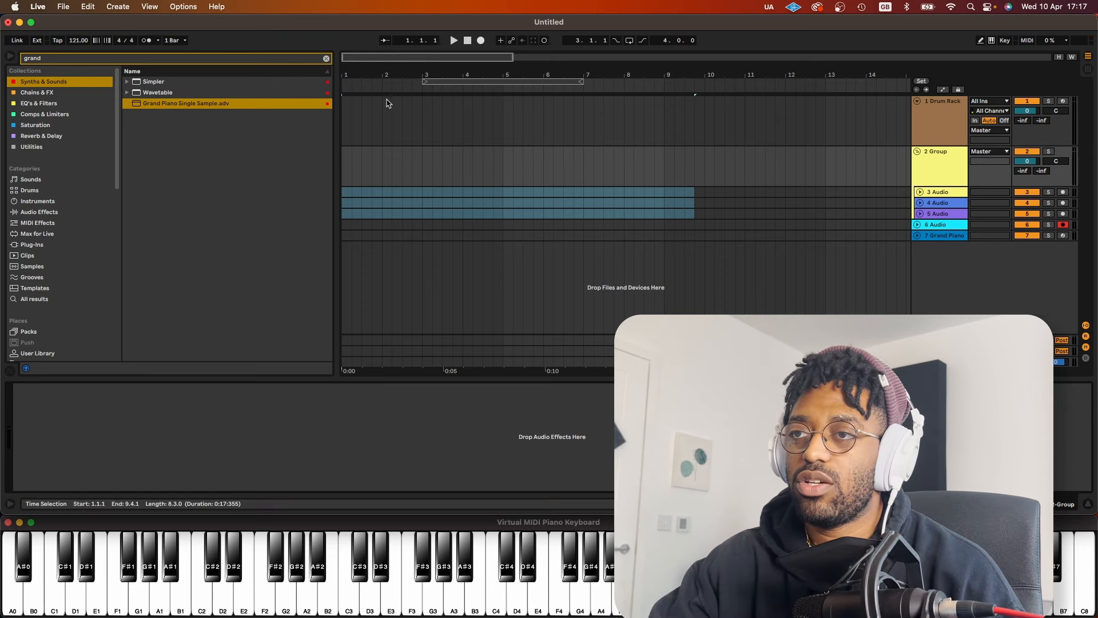
pyautogui.click(325, 58)
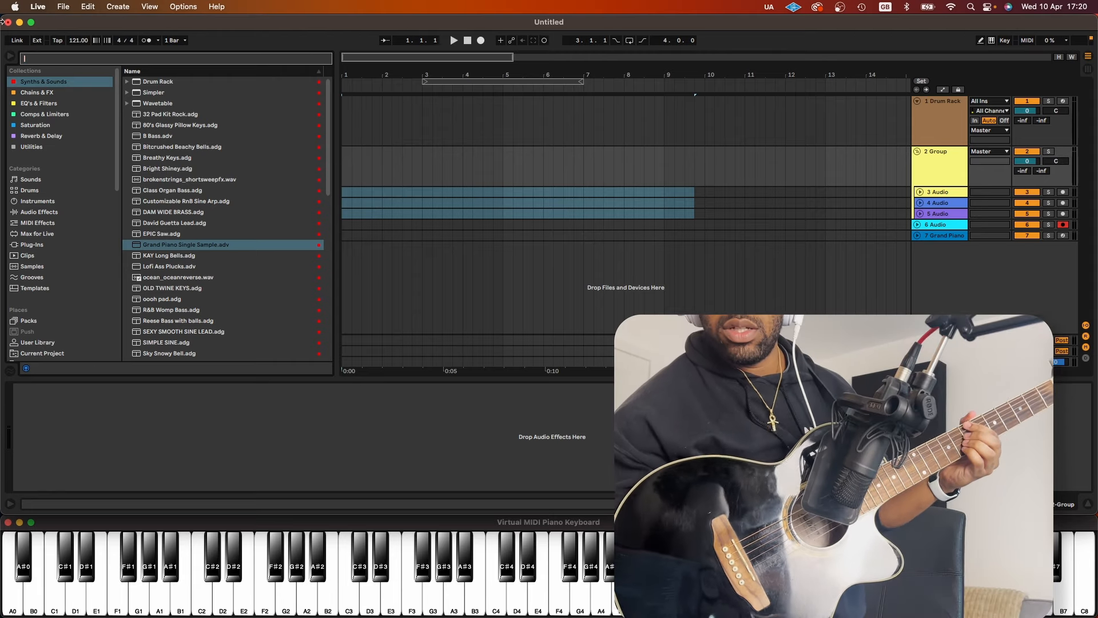
# Step: Tap in a tempo and record a new guitar take on the 3 Audio track with the metronome on
pyautogui.click(58, 41)
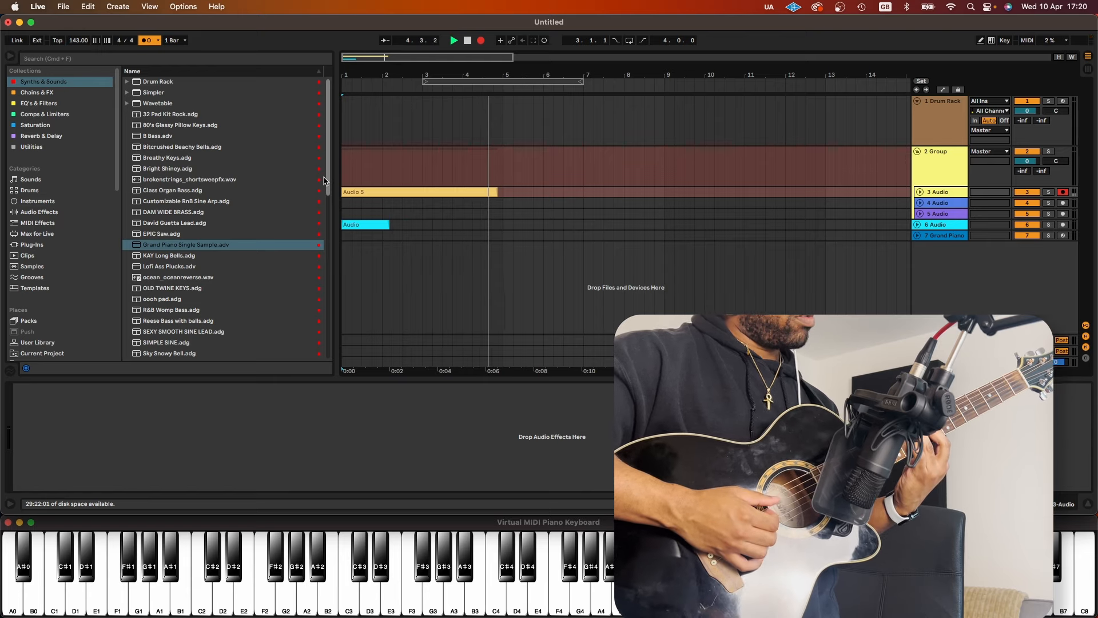
pyautogui.press('space')
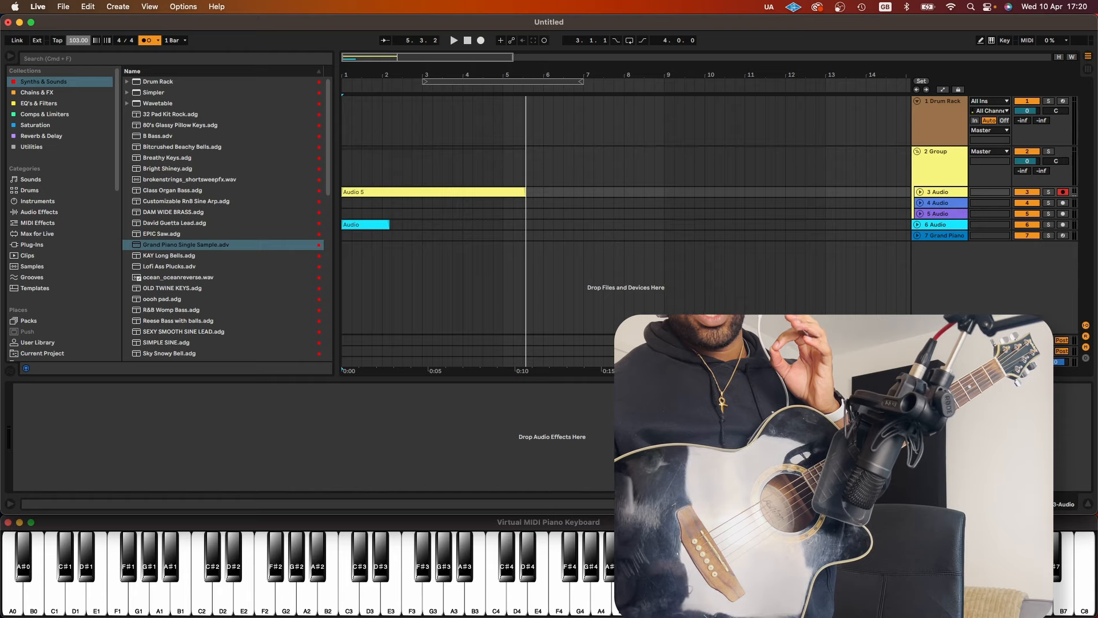
# Step: Record a new guitar take of at least eight bars on the 3 Audio track at 107 BPM
pyautogui.click(428, 181)
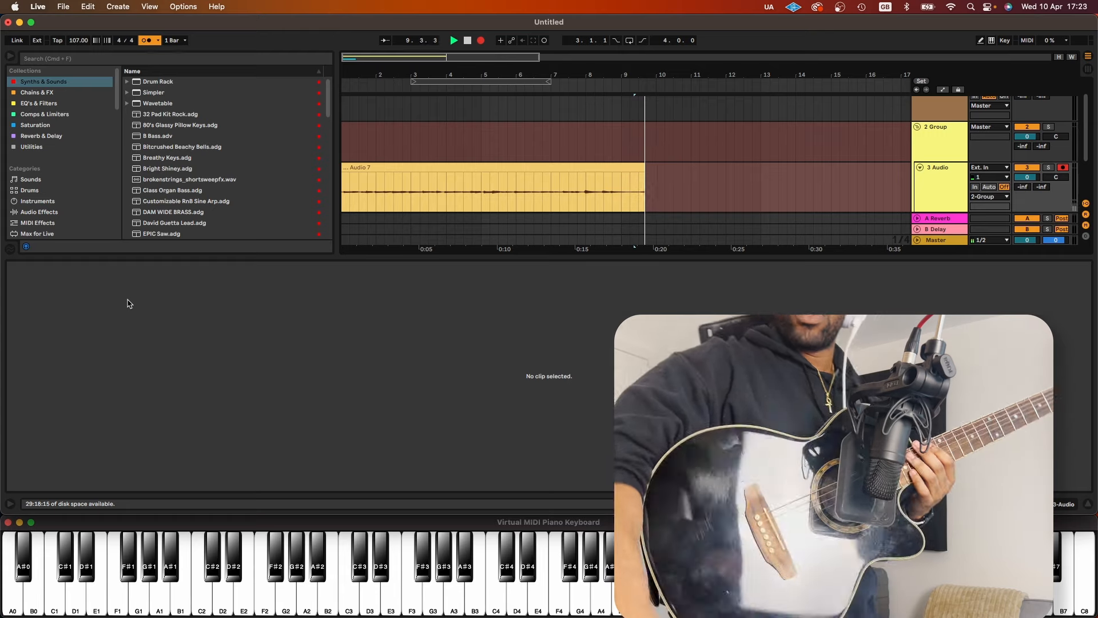
pyautogui.press('space')
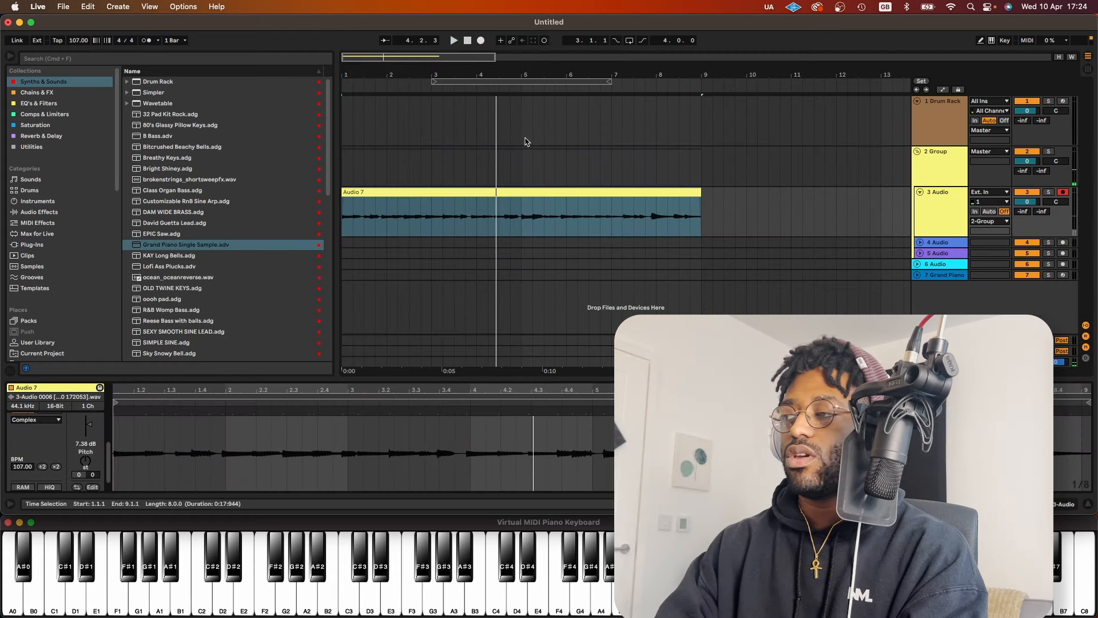
# Step: Duplicate the 3 Audio track with its clip transposed up 12 semitones, and lower the copy's volume to -5.1 dB
pyautogui.doubleClick(954, 219)
pyautogui.click(657, 193)
pyautogui.press('super+d')
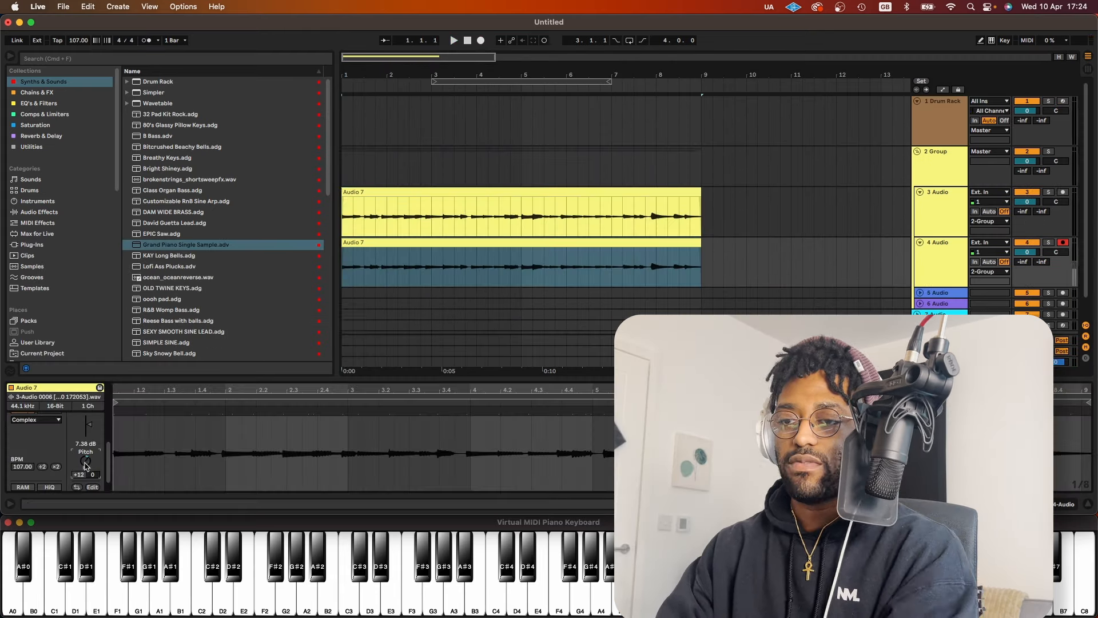
pyautogui.press('space')
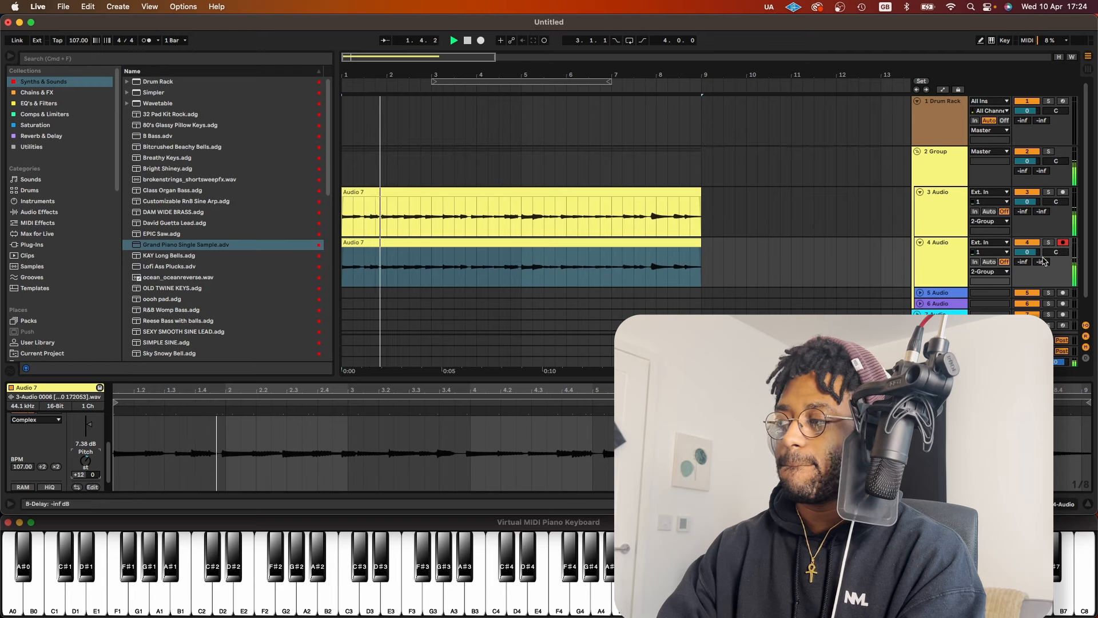
pyautogui.moveTo(1027, 252); pyautogui.dragTo(1027, 266)
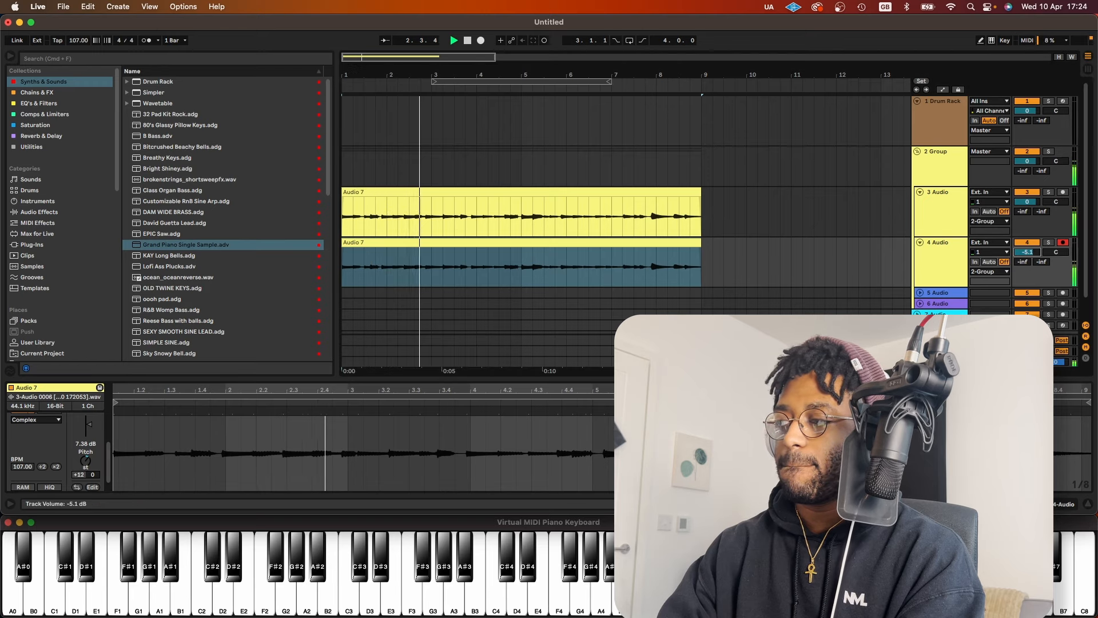
# Step: Search Reverb & Delay for "room" and load ValhallaRoom onto the octave-up 4 Audio track
pyautogui.click(1088, 504)
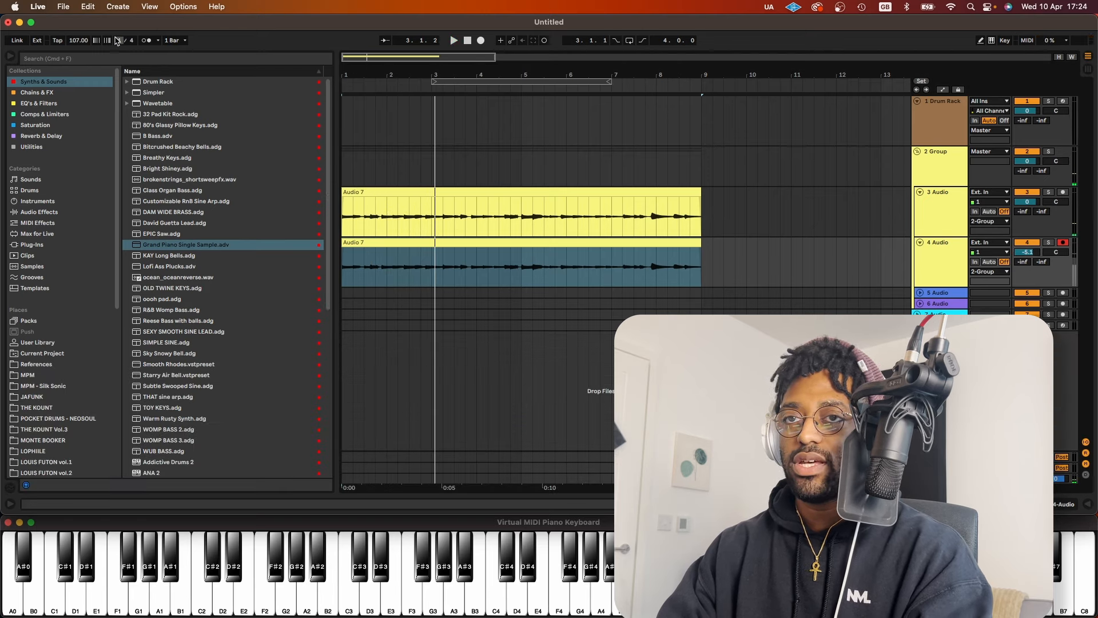
pyautogui.click(114, 60)
pyautogui.write('r')
pyautogui.write('oom')
pyautogui.click(51, 126)
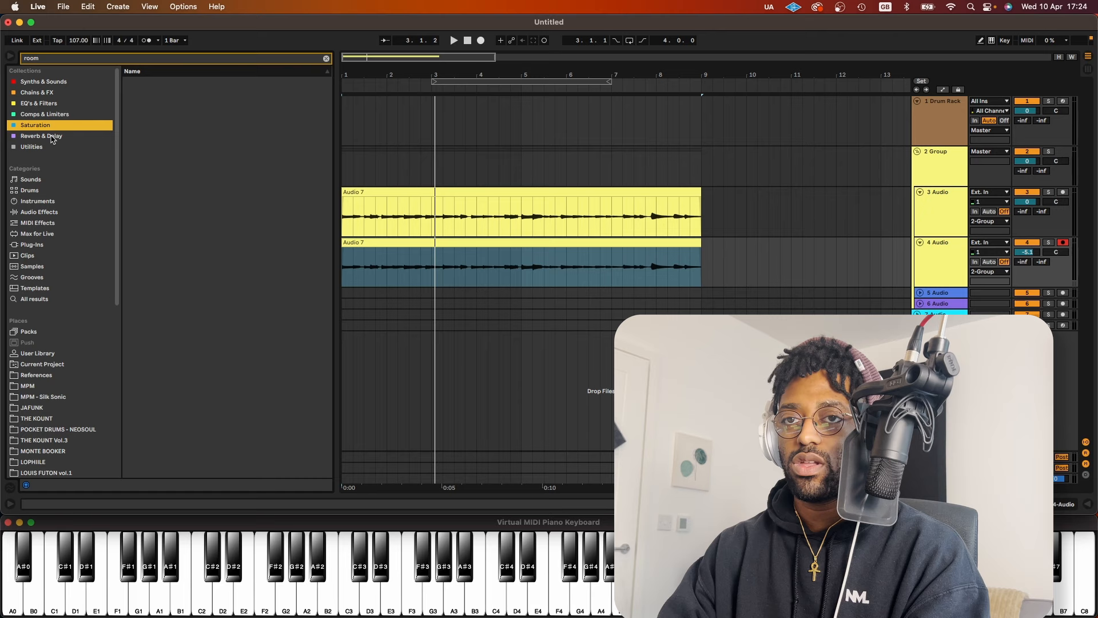
pyautogui.click(53, 136)
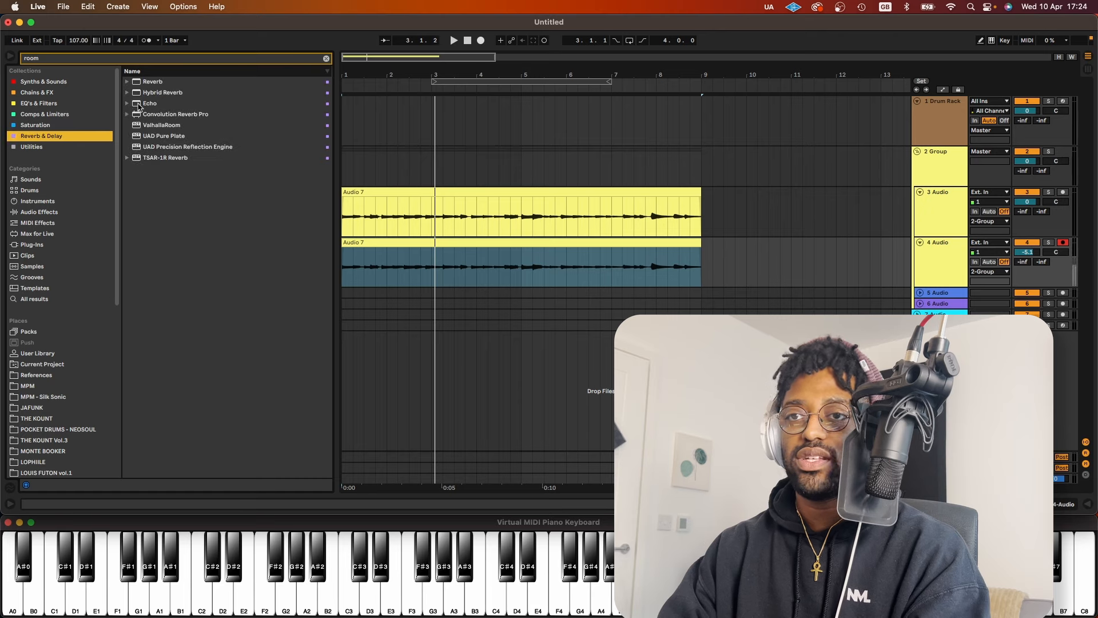
pyautogui.click(173, 125)
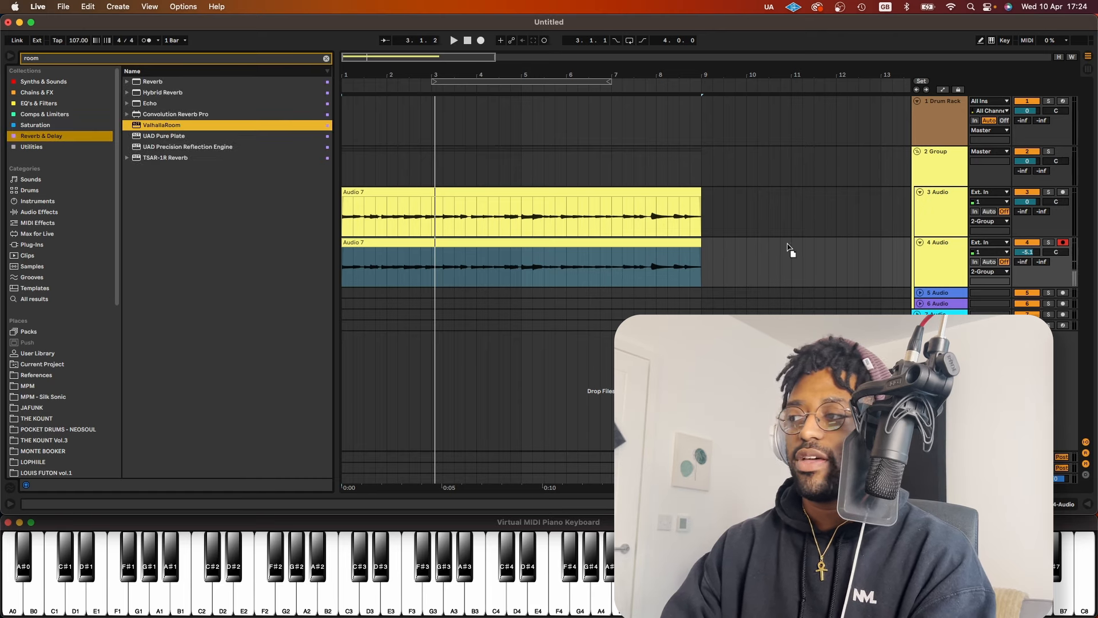
# Step: Shorten the ValhallaRoom decay to 0.25 s during playback and close the plug-in window
pyautogui.moveTo(343, 269); pyautogui.dragTo(343, 269)
pyautogui.press('space')
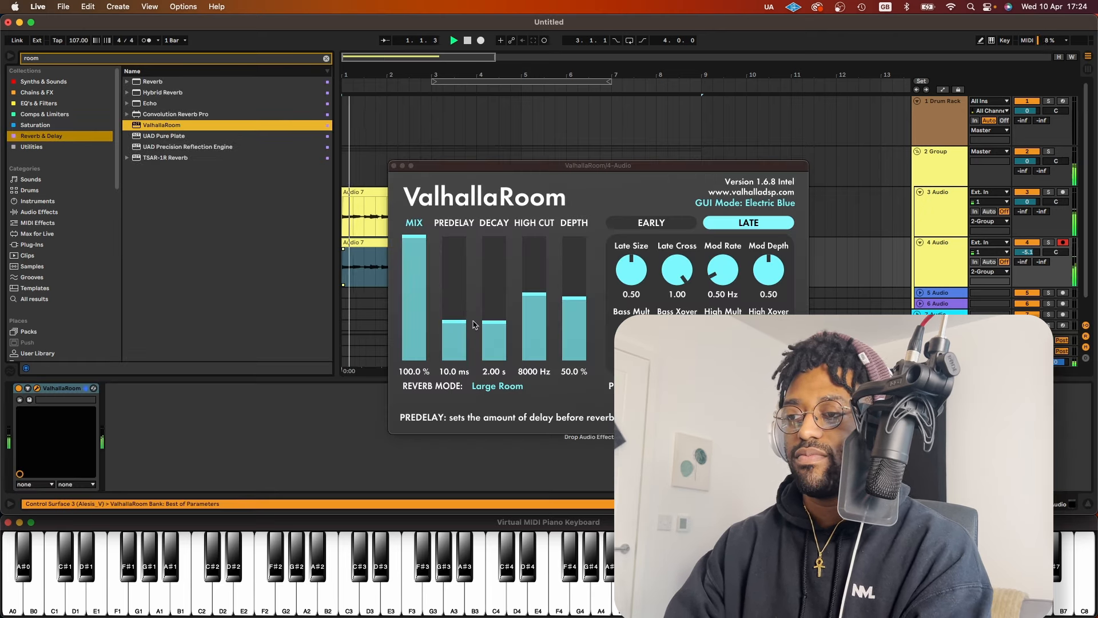
pyautogui.moveTo(493, 289); pyautogui.dragTo(488, 352)
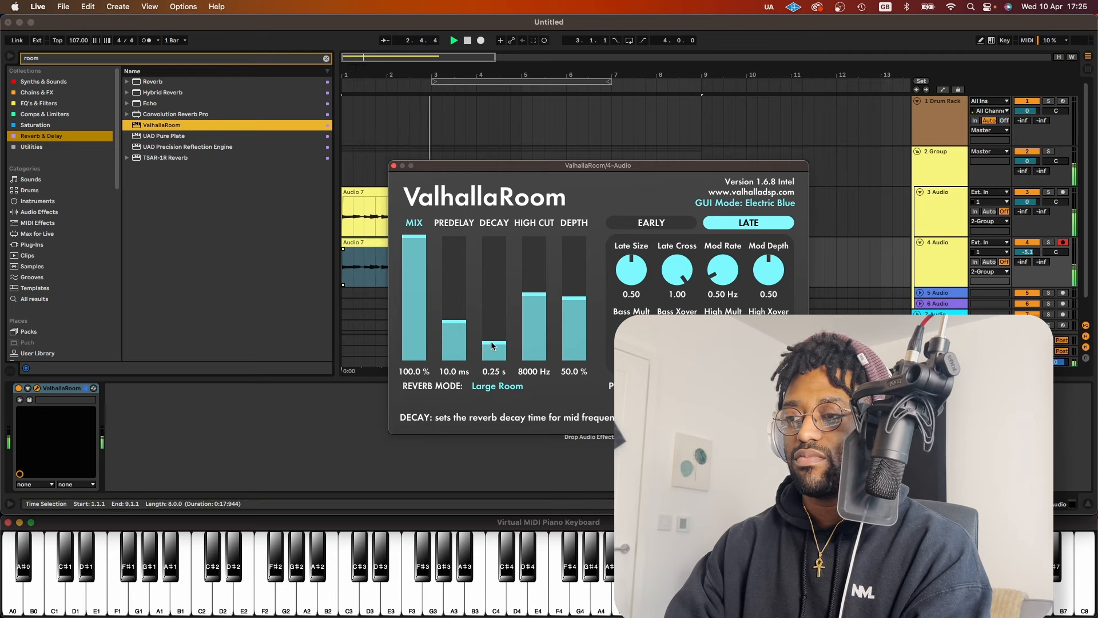
pyautogui.click(393, 166)
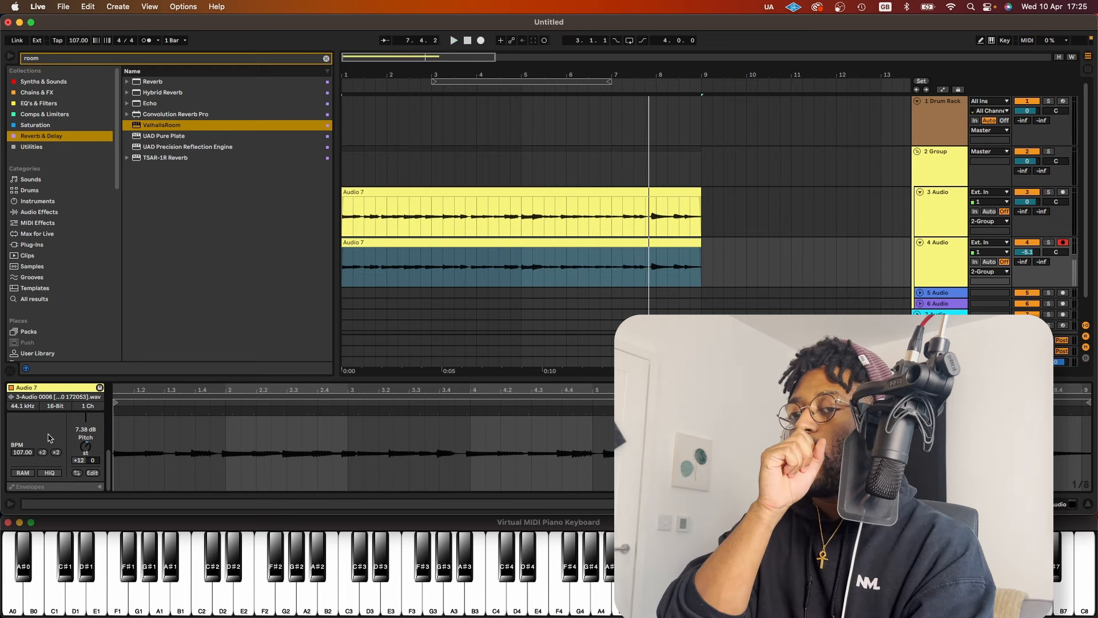
# Step: Play both guitar layers from the start to review the reverb on the octave-up copy
pyautogui.scroll(3, 50, 434)
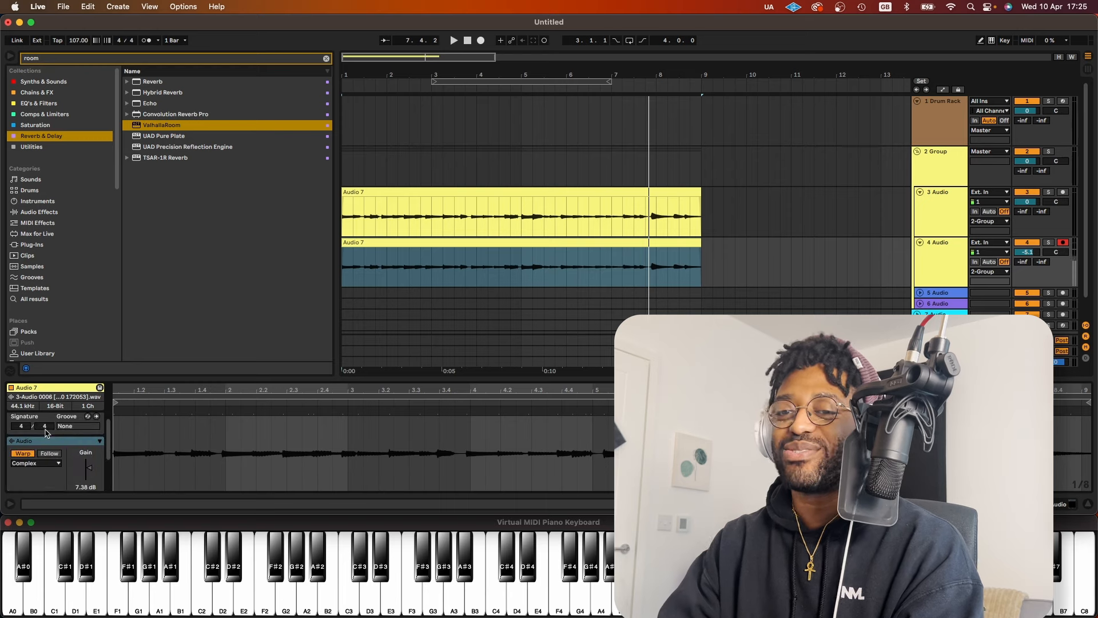
pyautogui.press('space')
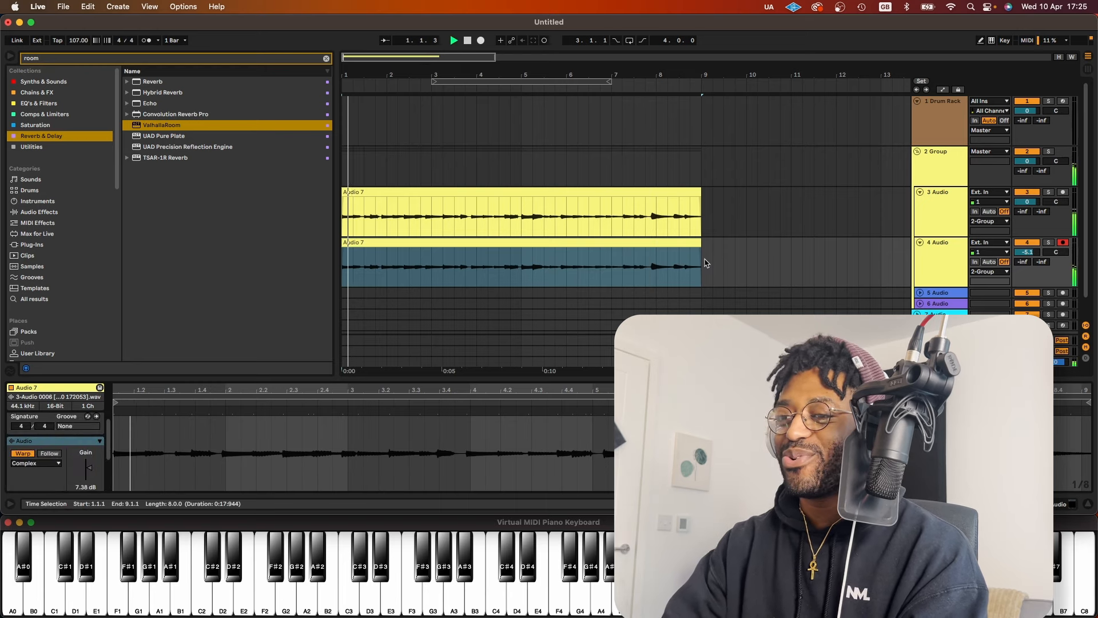
pyautogui.press('super+alt+l')
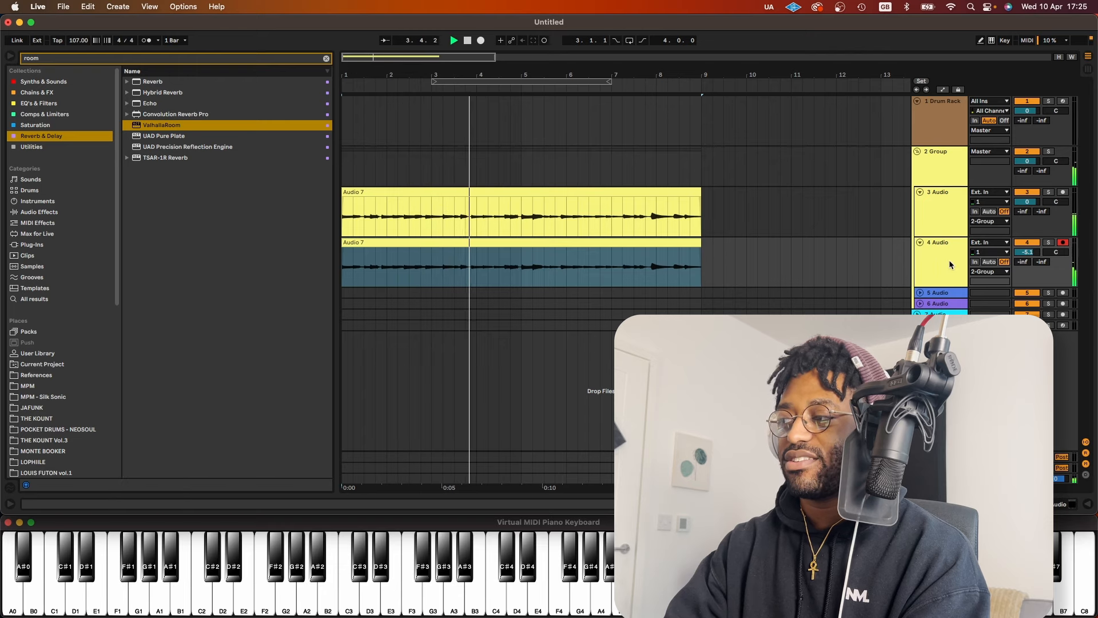
pyautogui.click(1062, 504)
pyautogui.press('space')
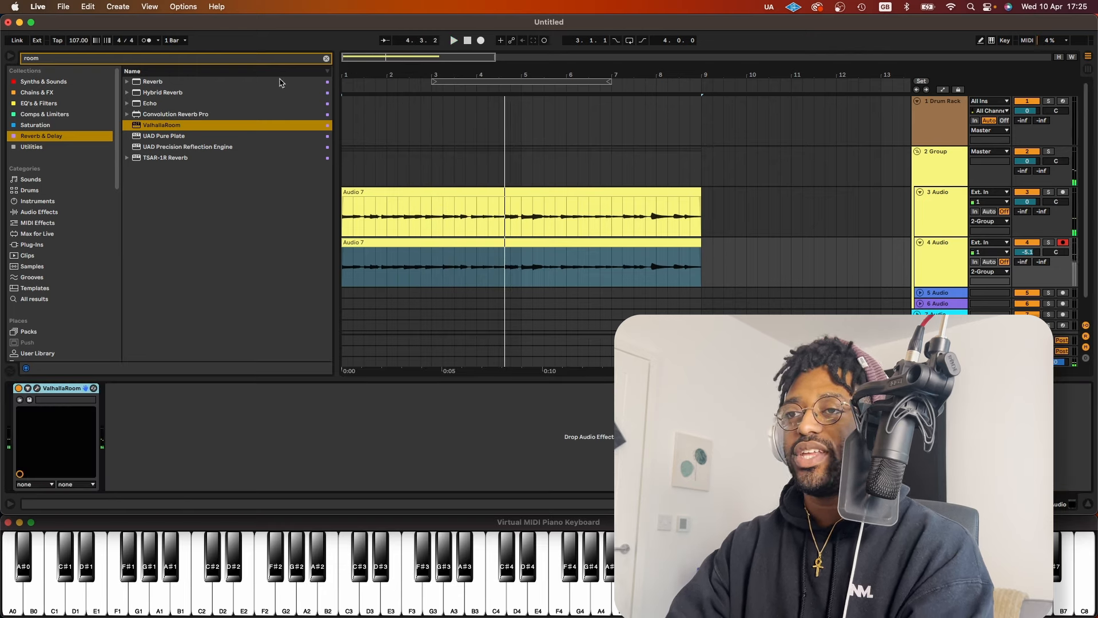
# Step: Load the Varispeed 3.1 preset from Utilities onto the 4 Audio track, and adjust the Texture grain size of its clip
pyautogui.click(326, 59)
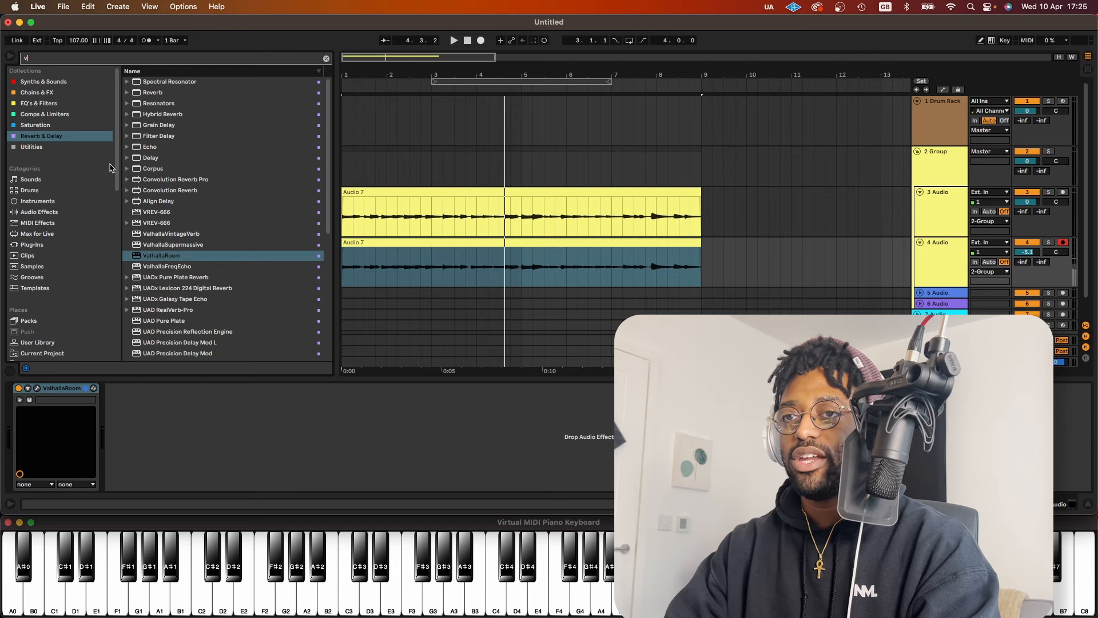
pyautogui.write('v')
pyautogui.click(24, 147)
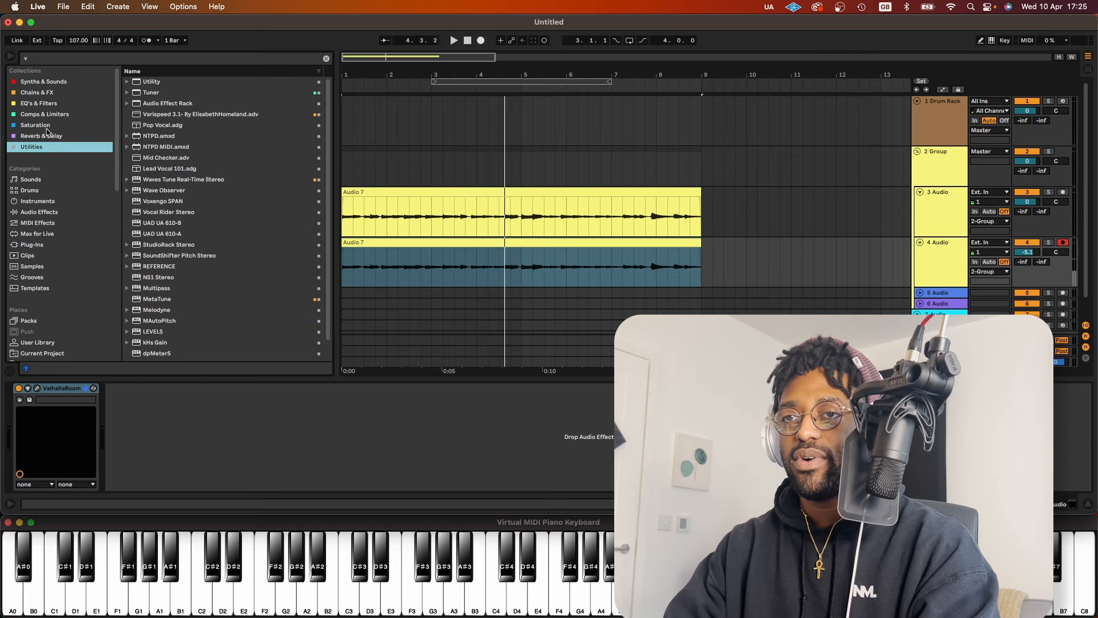
pyautogui.moveTo(144, 116); pyautogui.dragTo(300, 416)
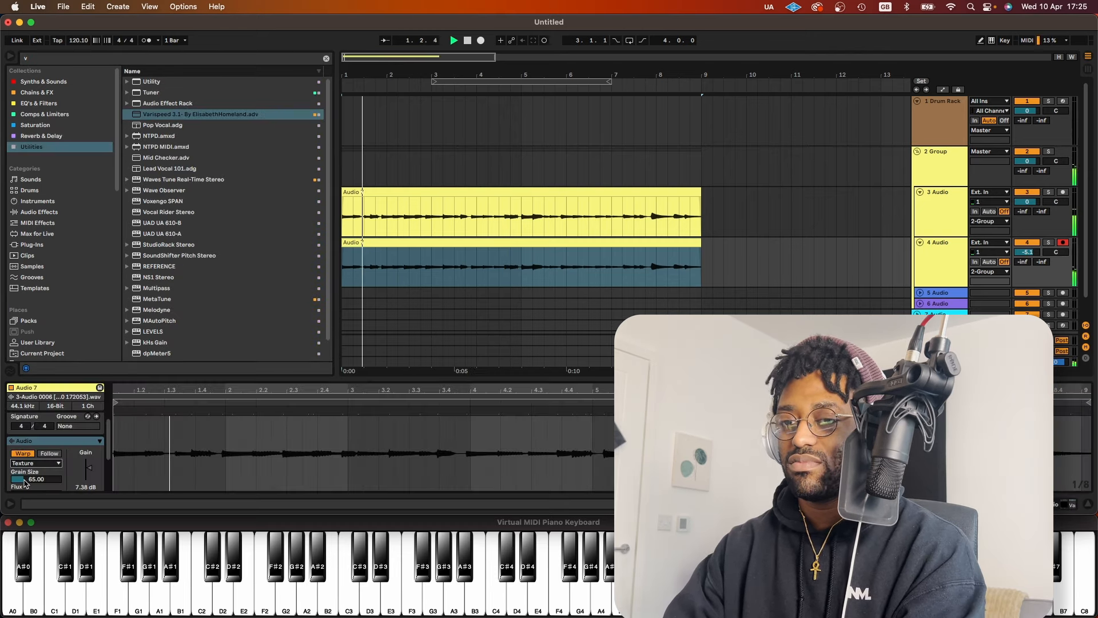
pyautogui.moveTo(24, 481); pyautogui.dragTo(38, 461)
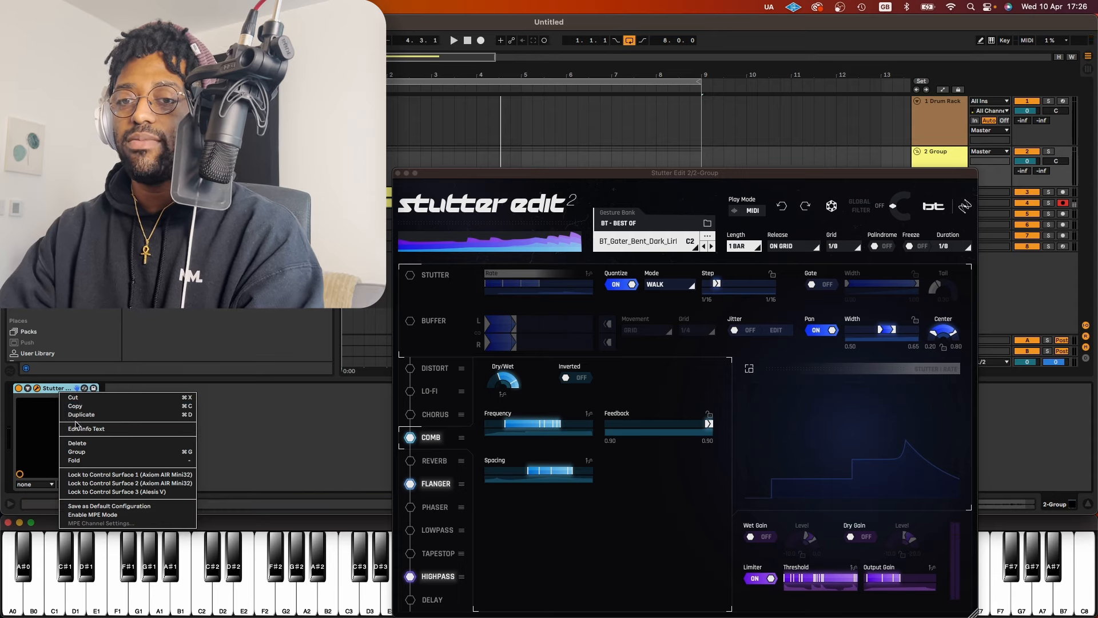
# Step: Group Stutter Edit 2 into an Audio Effect Rack with a second empty chain, and set its play mode to Auto
pyautogui.click(49, 392)
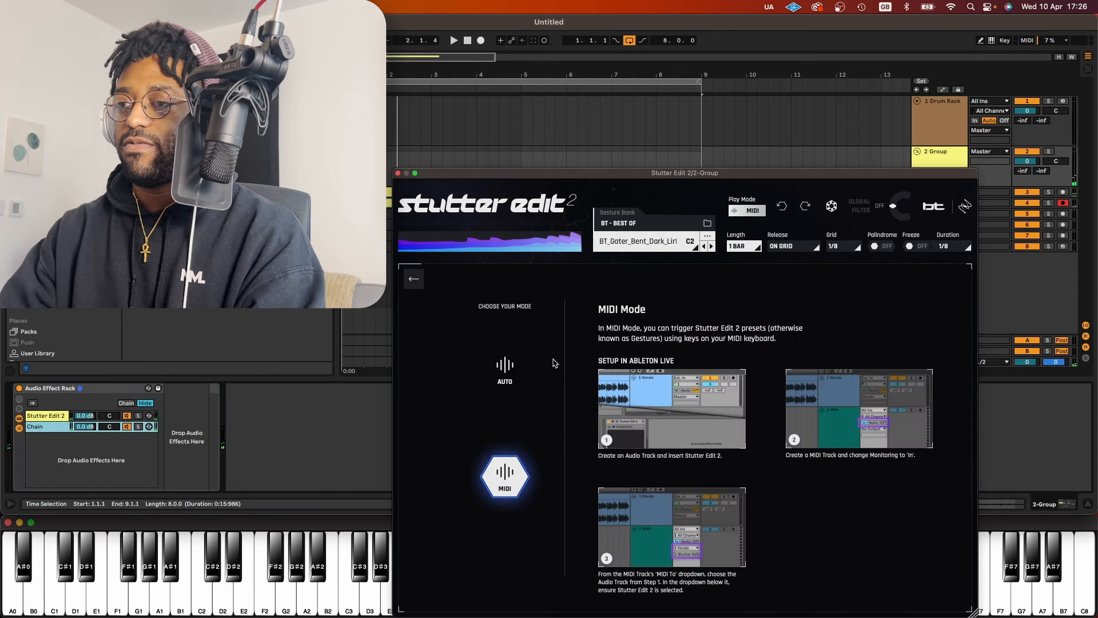
pyautogui.click(502, 368)
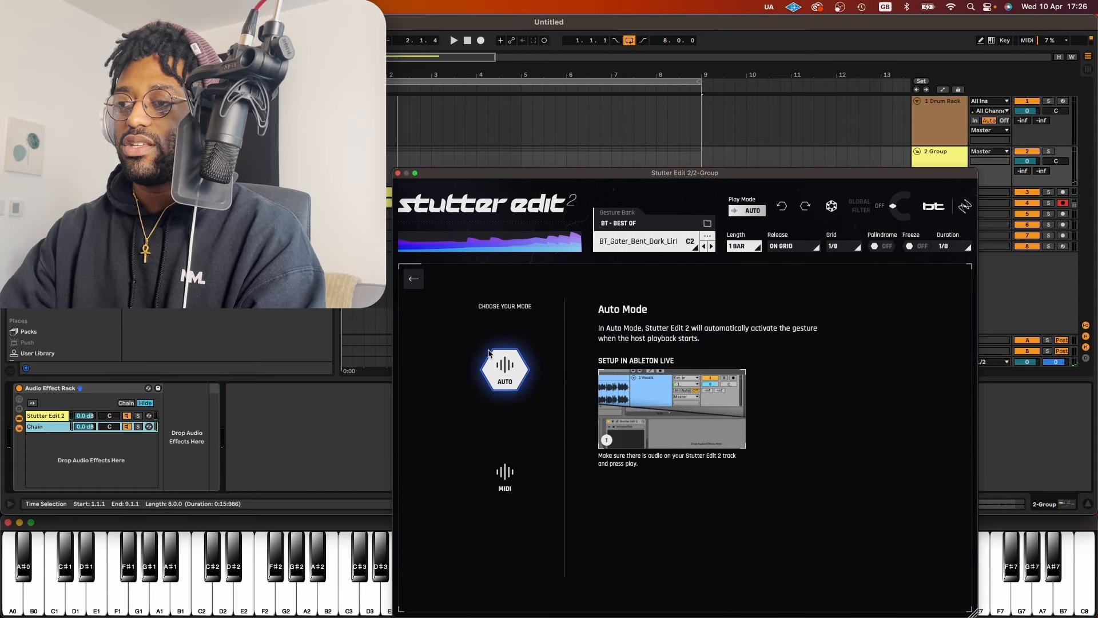
pyautogui.click(413, 278)
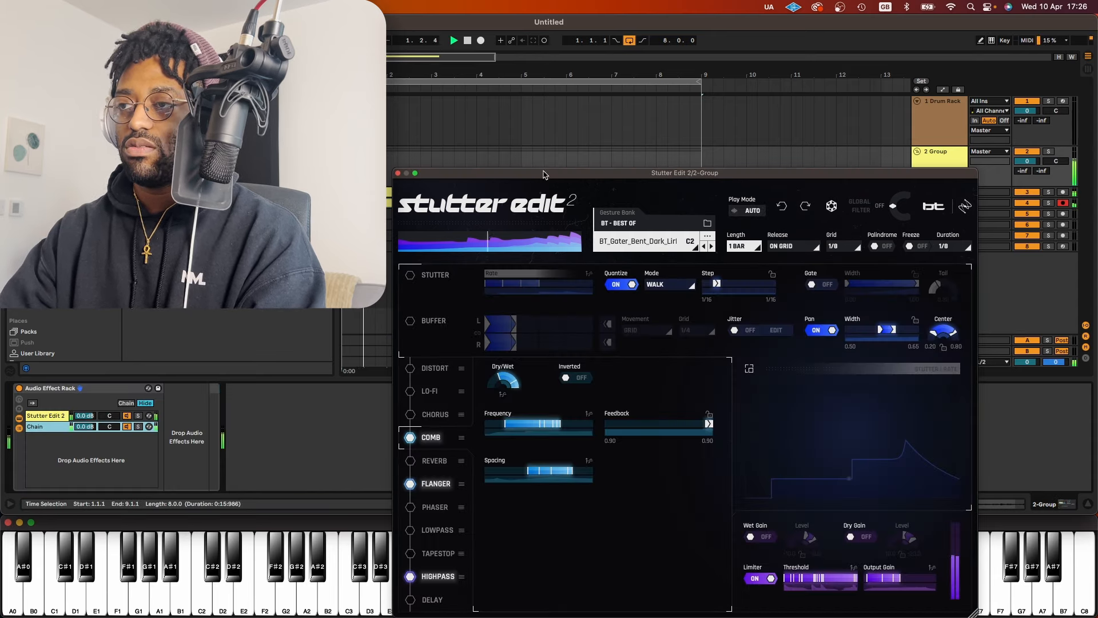
pyautogui.moveTo(544, 173); pyautogui.dragTo(527, 72)
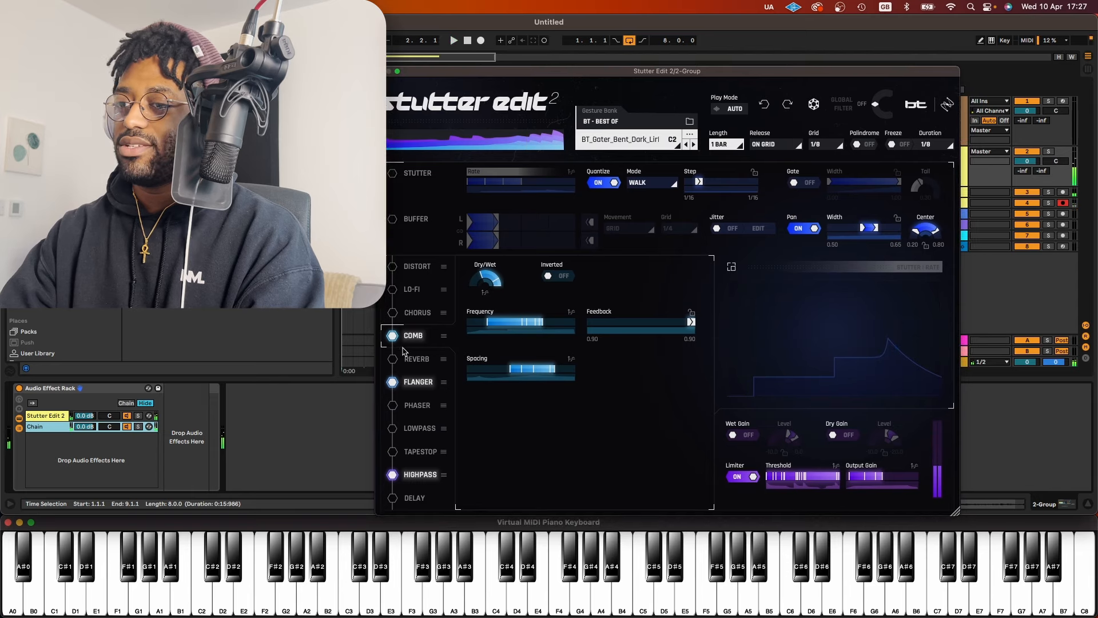
# Step: Select the empty B0 gesture in Stutter Edit 2, and enable its Lowpass effect for playback
pyautogui.click(634, 140)
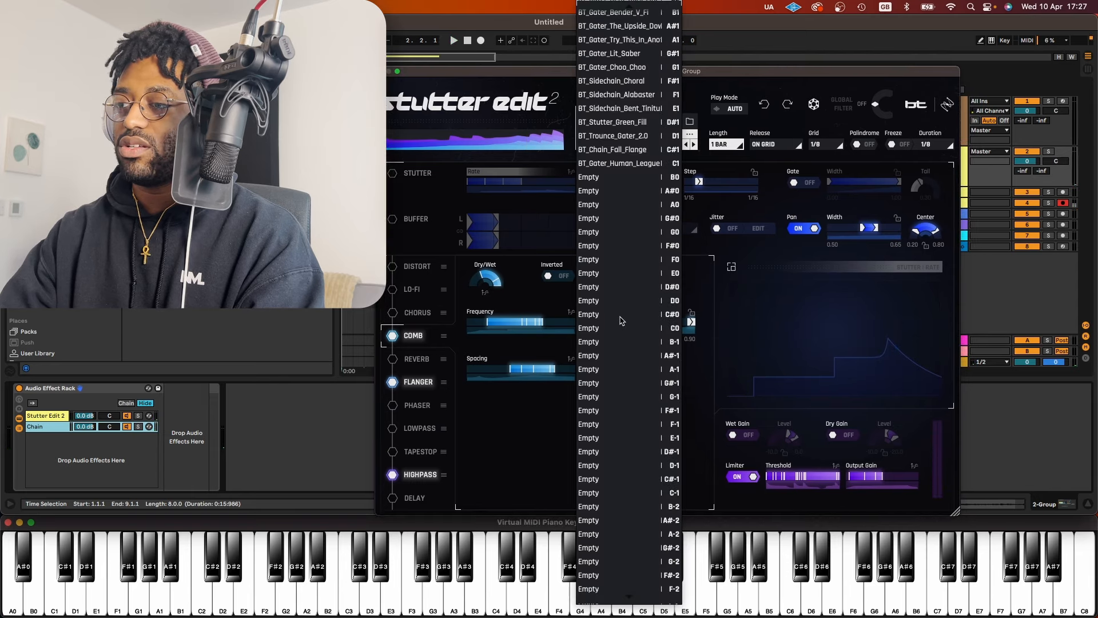
pyautogui.click(623, 179)
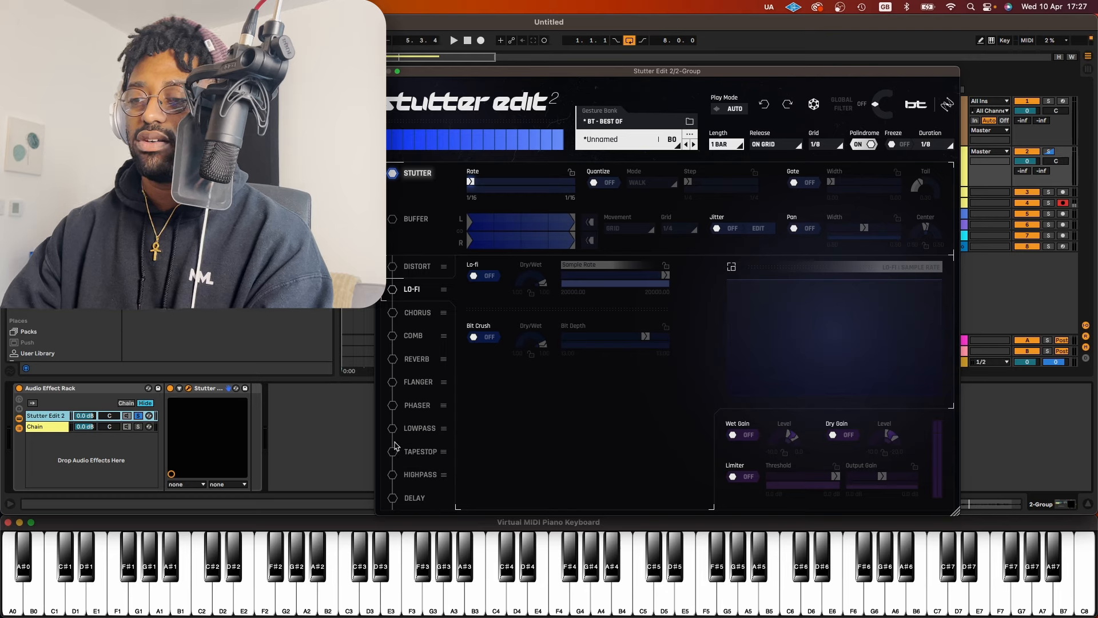
pyautogui.click(417, 431)
pyautogui.click(426, 430)
pyautogui.press('space')
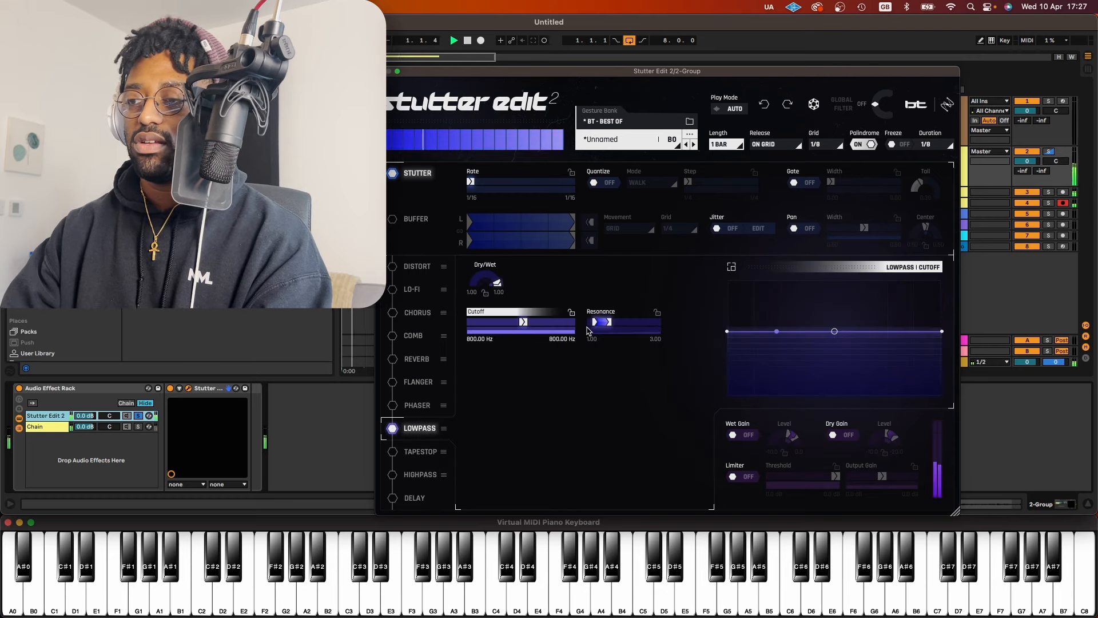